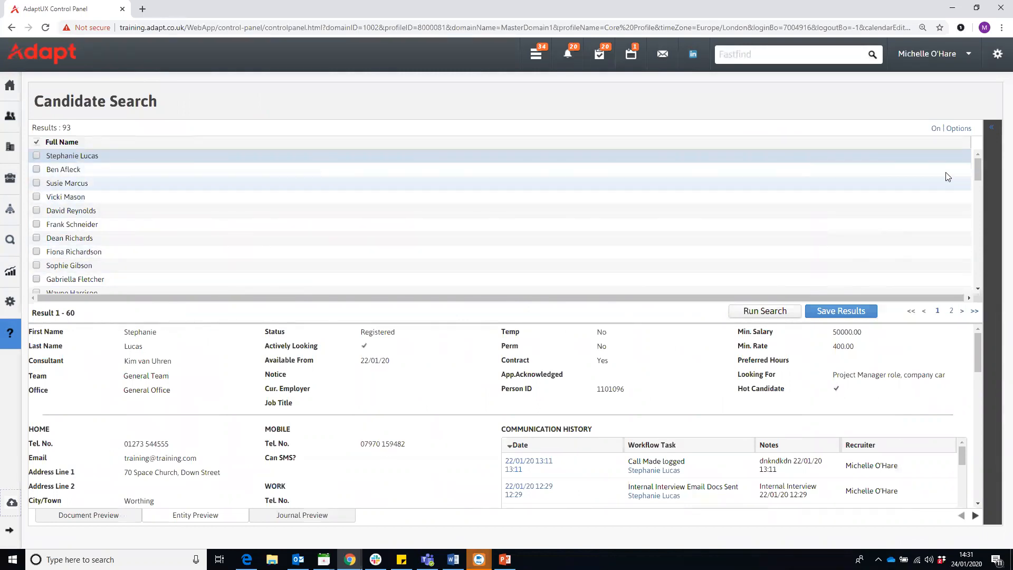
- Open the results Formatter, enlarge it, and add Number (Mobile) below Full Name
left_click(957, 128)
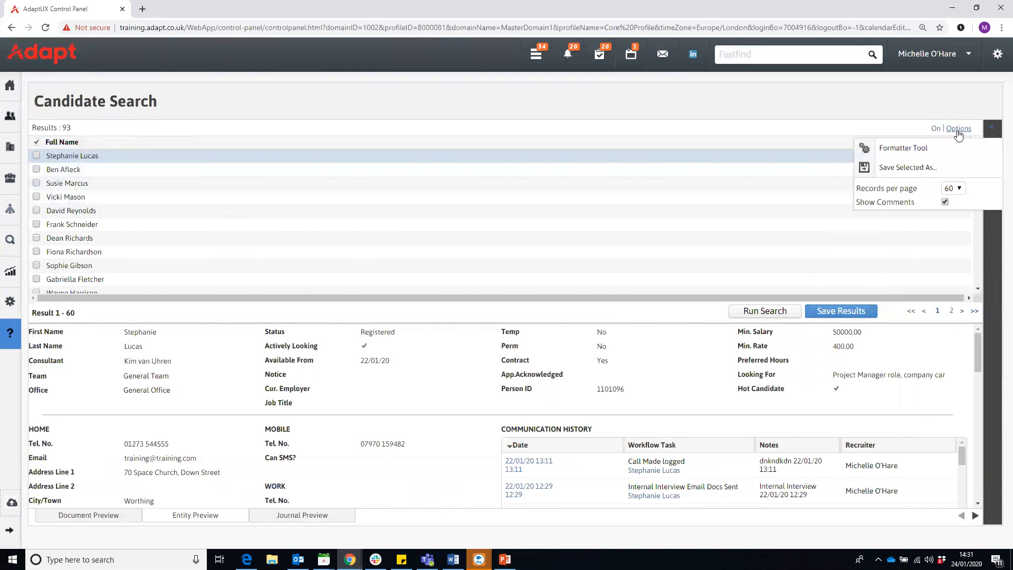
left_click(906, 149)
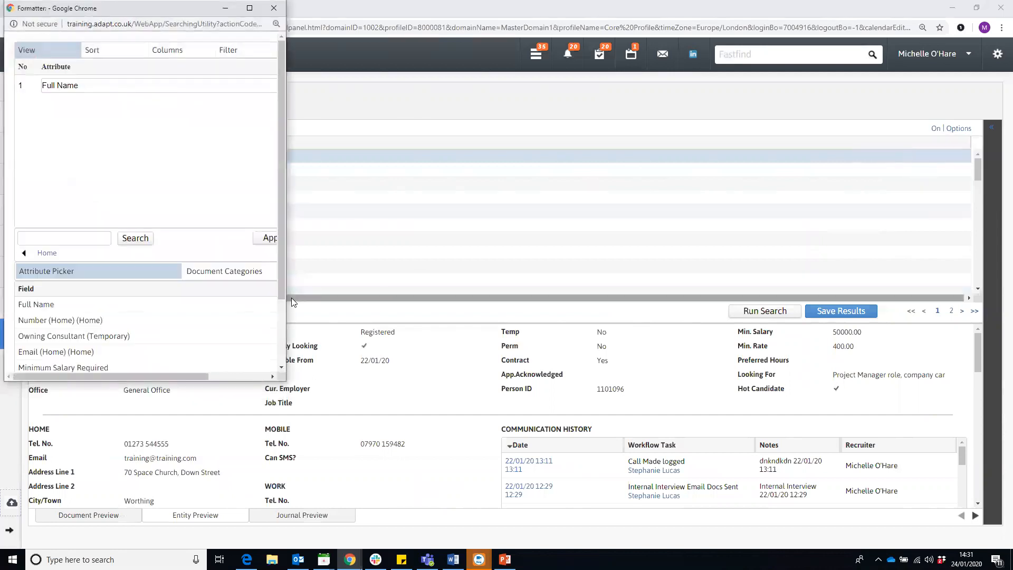
left_click_drag(299, 381, 299, 474)
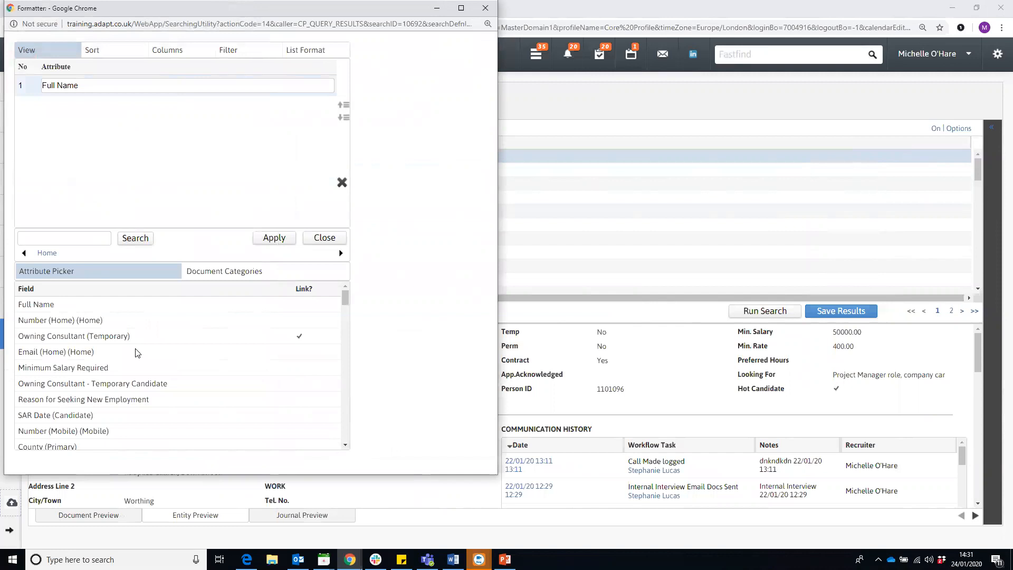
scroll(135, 352, "down", 1)
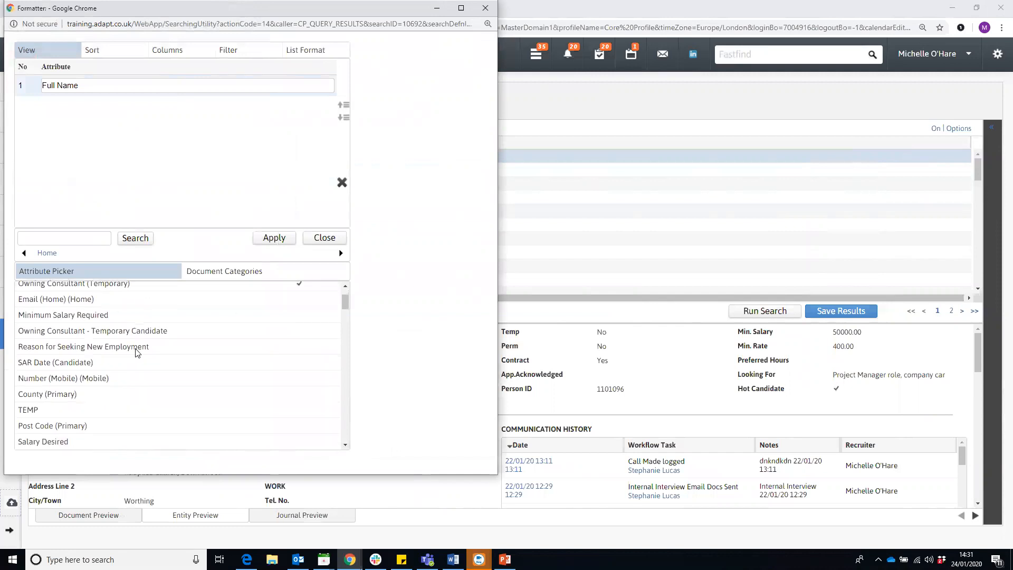
double_click(78, 378)
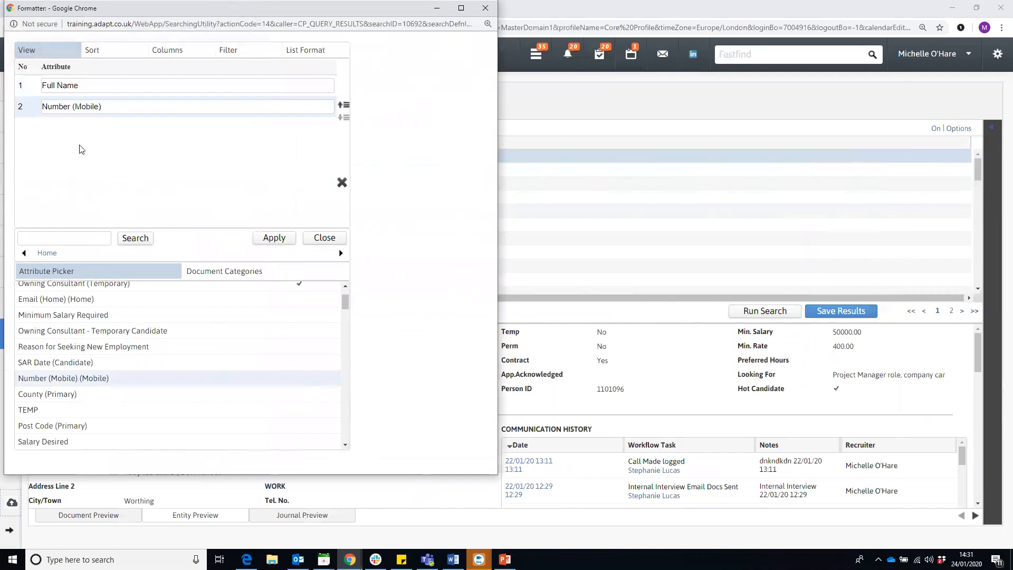
- Search for and add Current Employer and Job Title as result columns
type("current em")
key("Return")
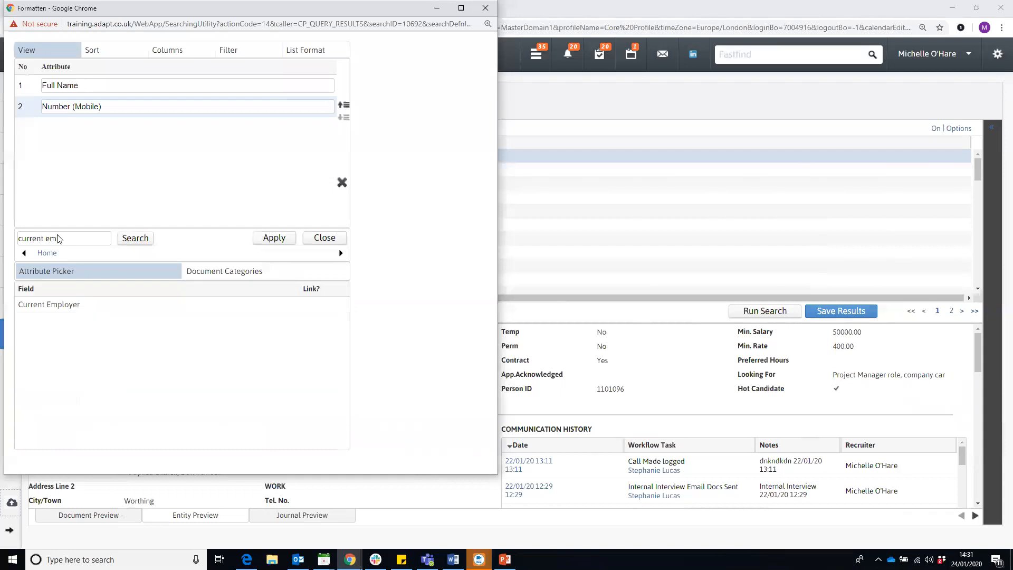
double_click(55, 305)
type("job title")
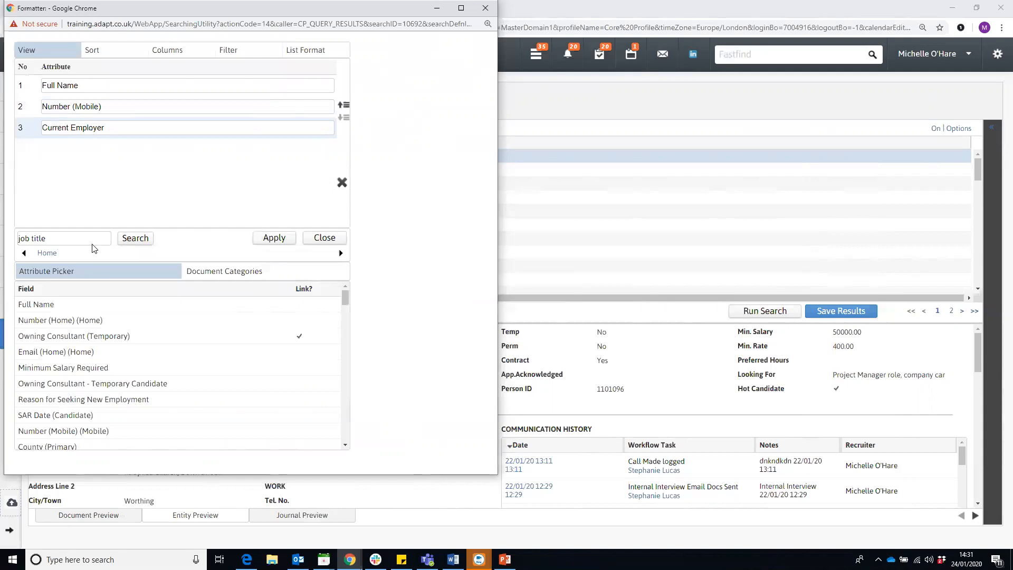
left_click(134, 242)
double_click(99, 305)
- Search for and add Last Contacted and Status as result columns
left_click(79, 238)
type("last")
key("Return")
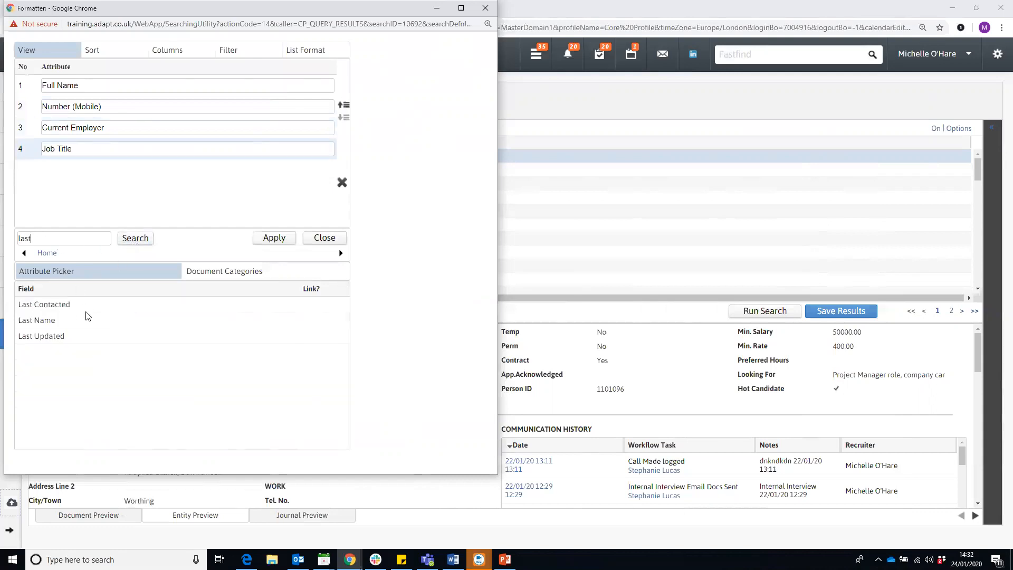
double_click(86, 308)
left_click(58, 243)
type("statu")
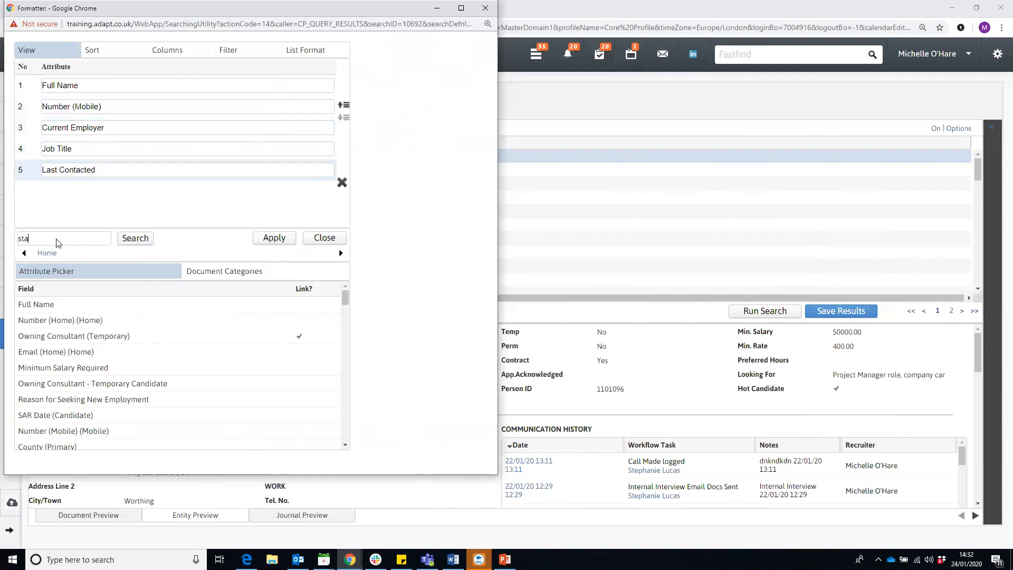
key("Return")
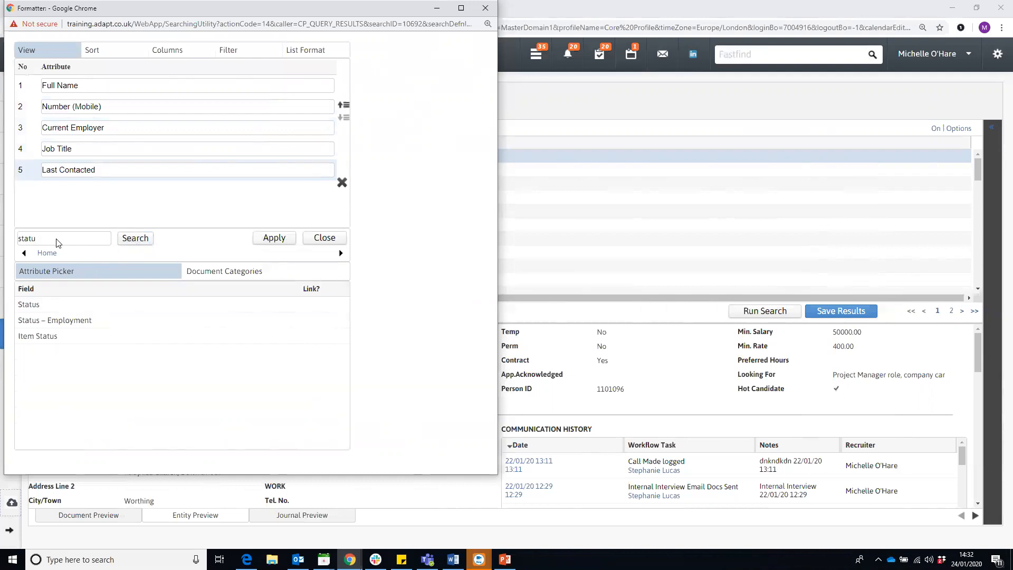
double_click(95, 304)
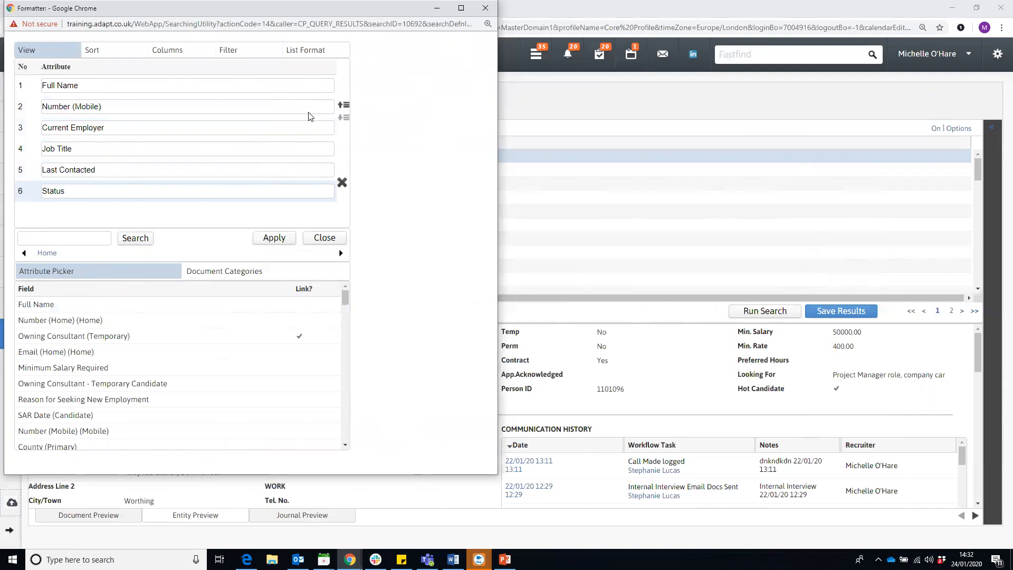
left_click(185, 130)
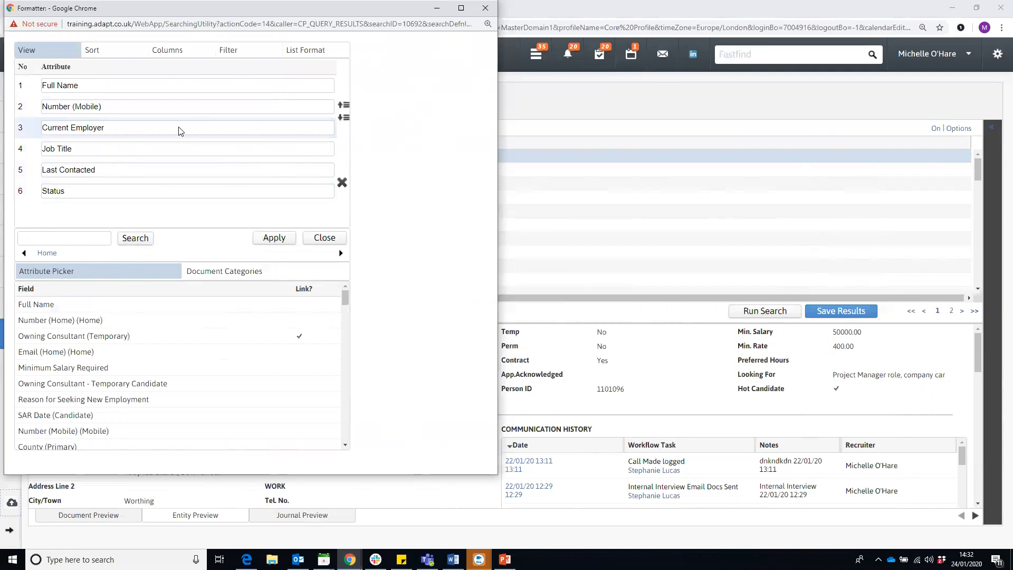
- Move Current Employer up to second and Job Title to third position
left_click(344, 105)
left_click(297, 149)
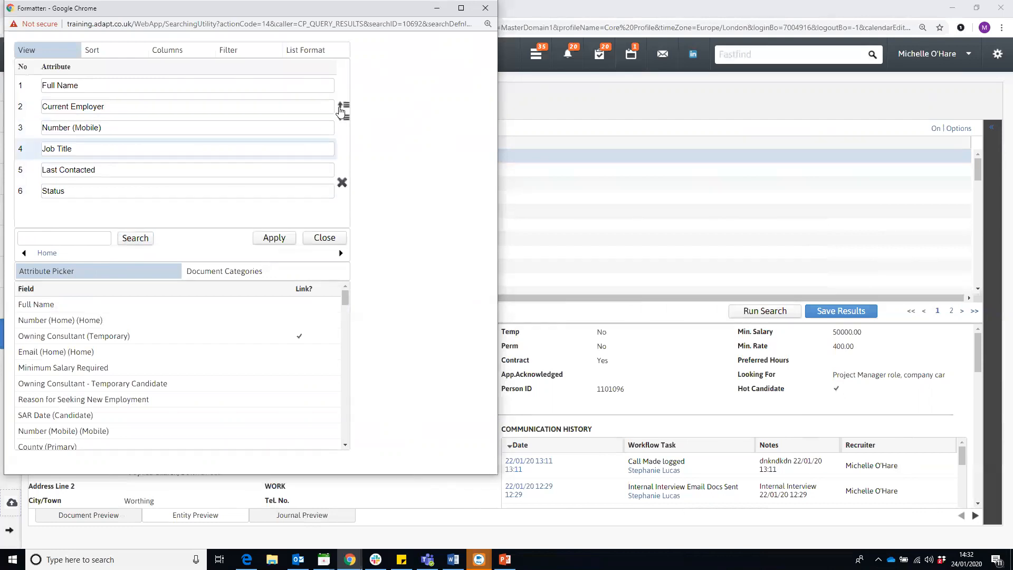
left_click(344, 105)
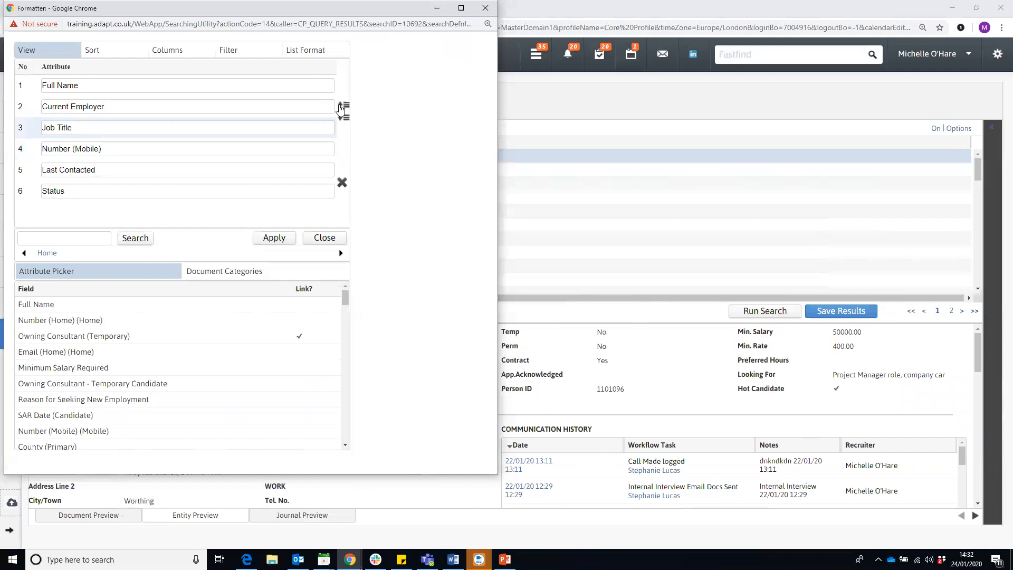
left_click(196, 176)
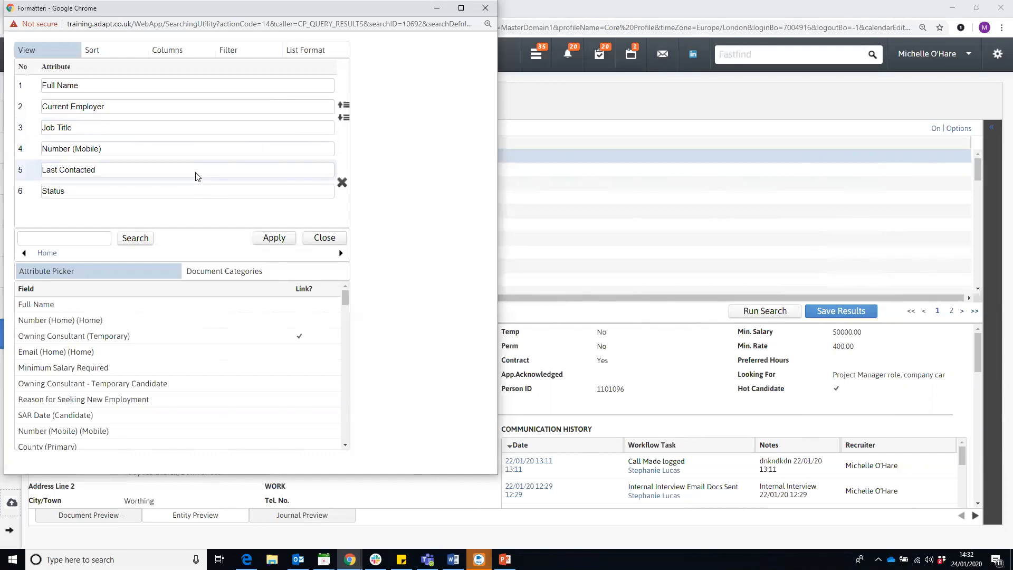
- Add City/Town as a result column and remove the Status column
left_click(94, 242)
type("town")
key("Return")
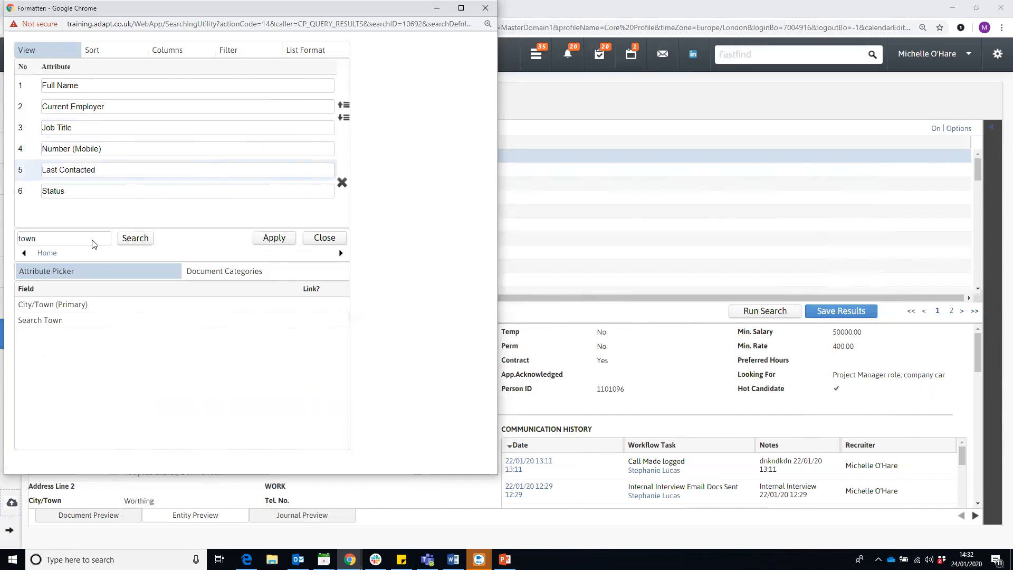
left_click(97, 305)
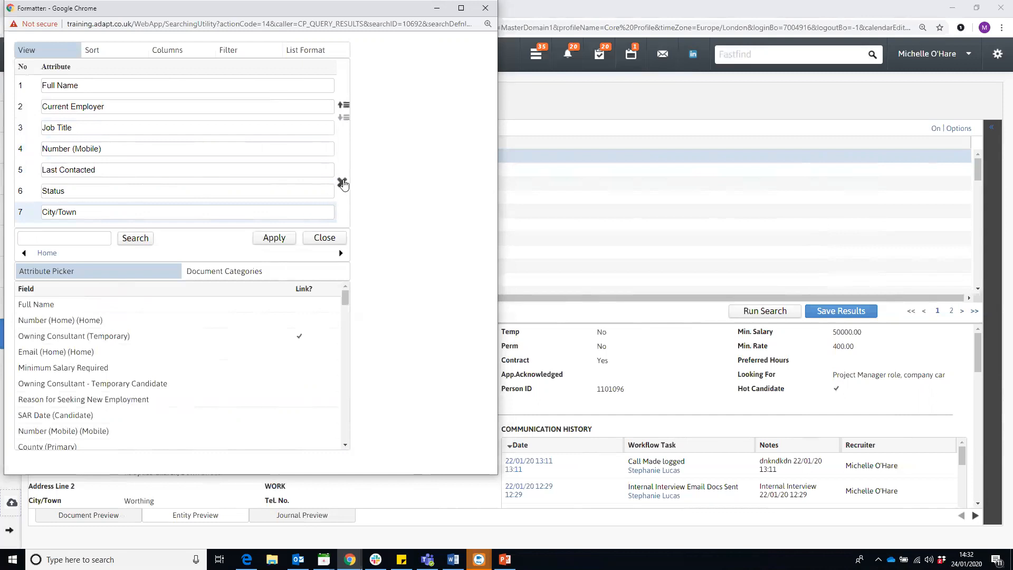
left_click(264, 195)
left_click(342, 184)
left_click(98, 240)
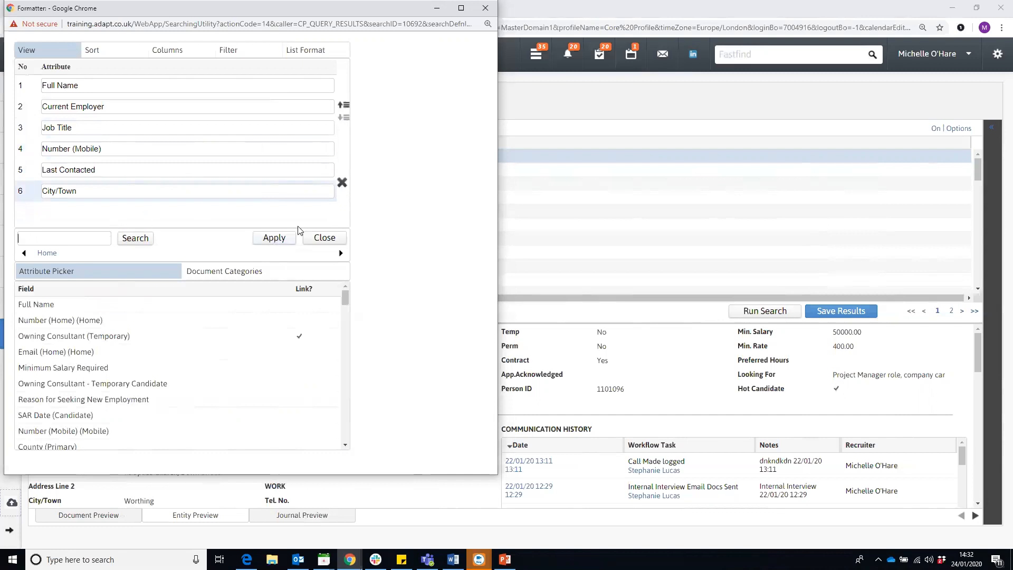
- Apply the new column layout and review the results with the preview hidden, then shown
left_click(272, 236)
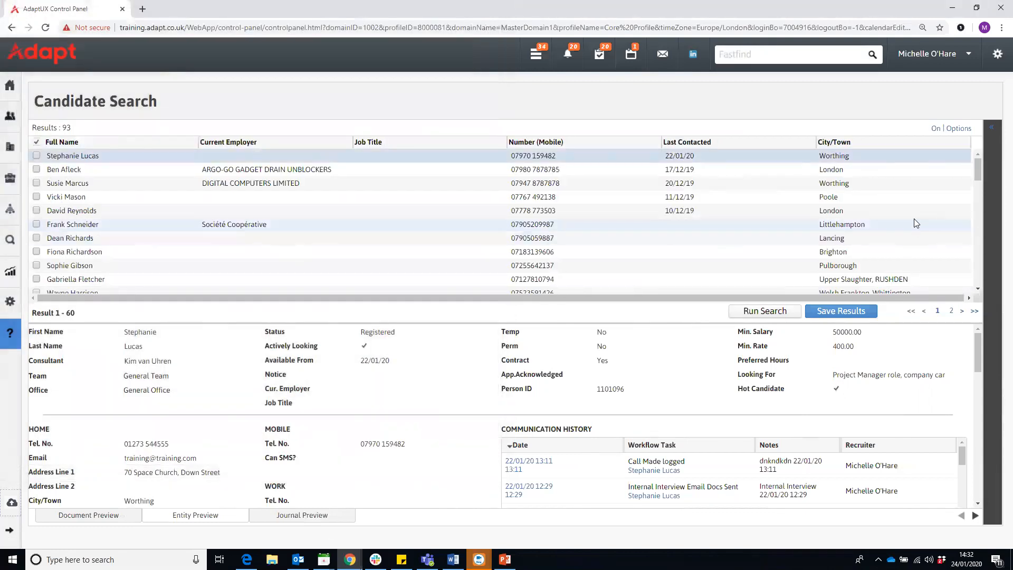
left_click(935, 129)
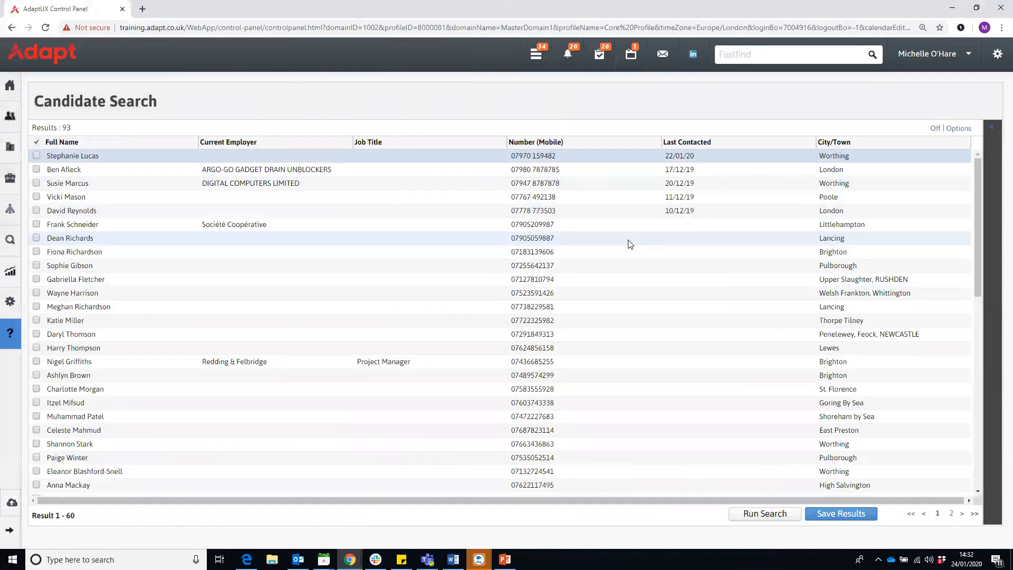
scroll(628, 247, "down", 3)
scroll(628, 248, "down", 3)
scroll(628, 248, "up", 6)
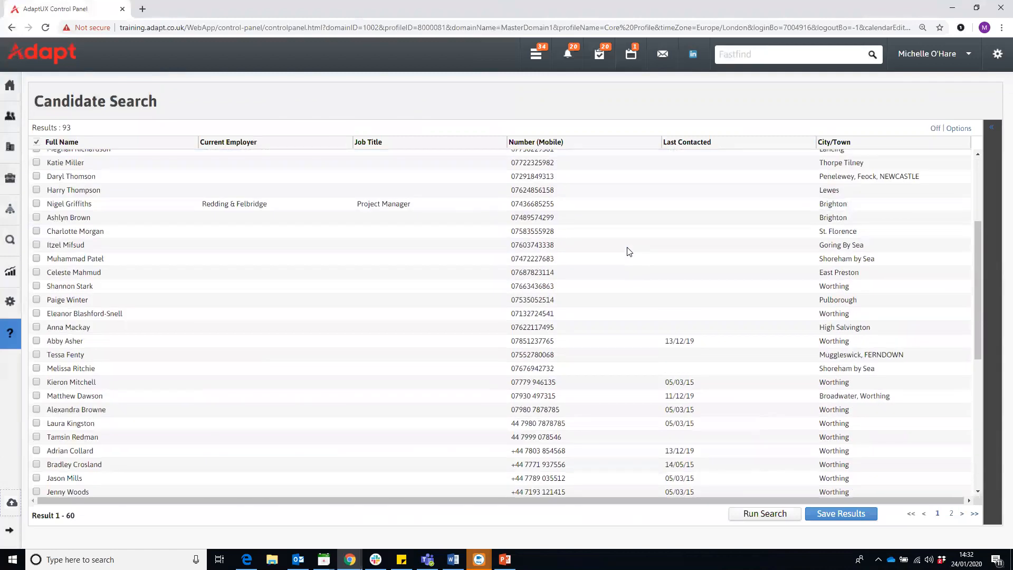
left_click(934, 130)
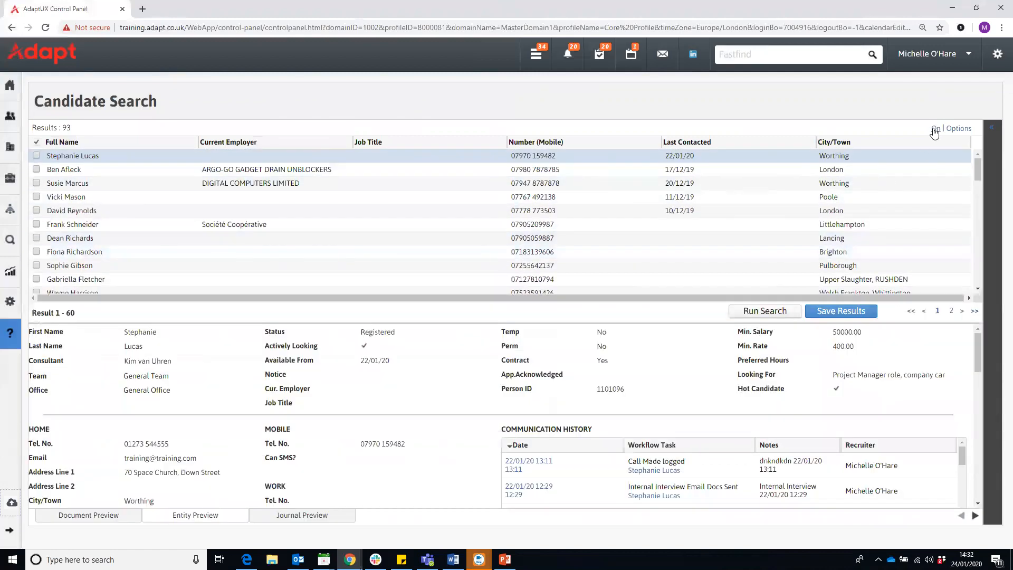
- Sort the results by Last Contacted, newest first
left_click(686, 143)
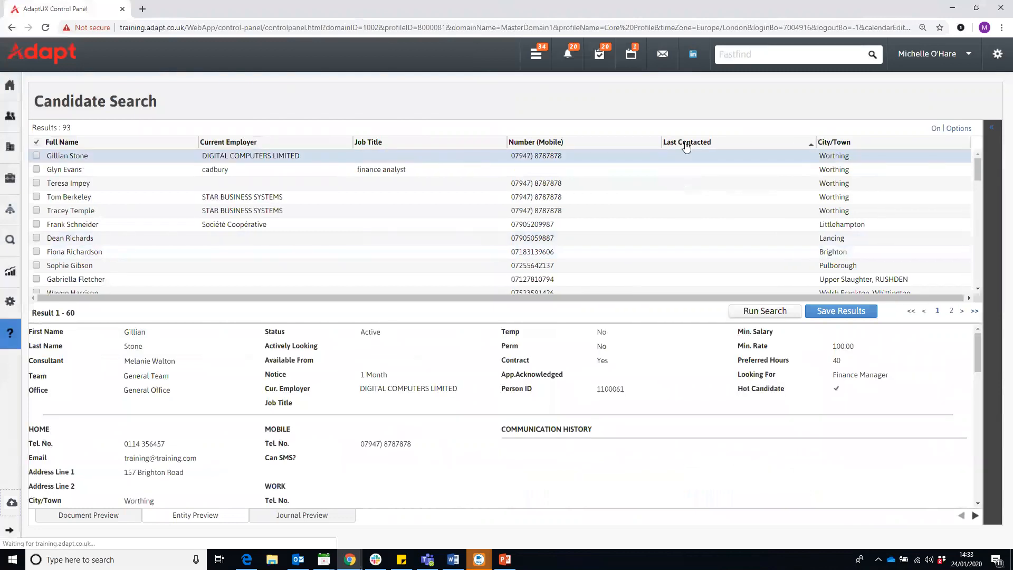
left_click(686, 142)
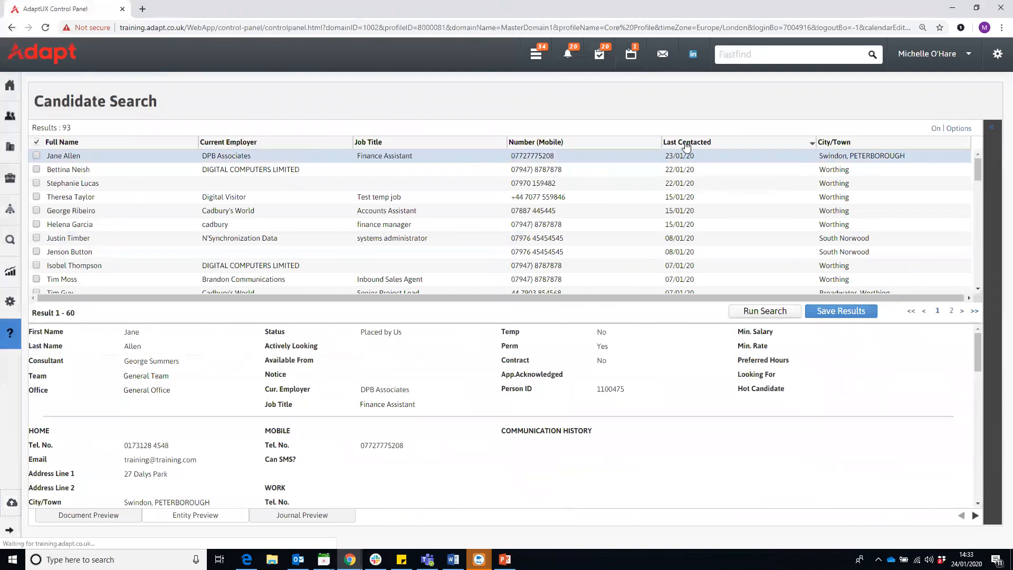
left_click(959, 129)
- In the widened Formatter's Sort tab, replace the Last Contacted sort with Highlight
left_click(841, 144)
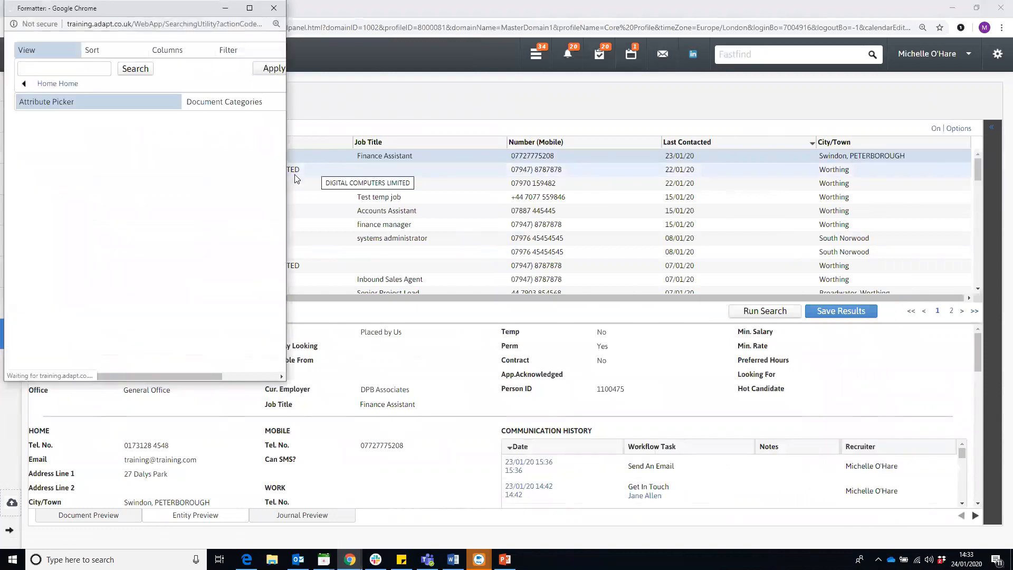
left_click_drag(287, 177, 505, 178)
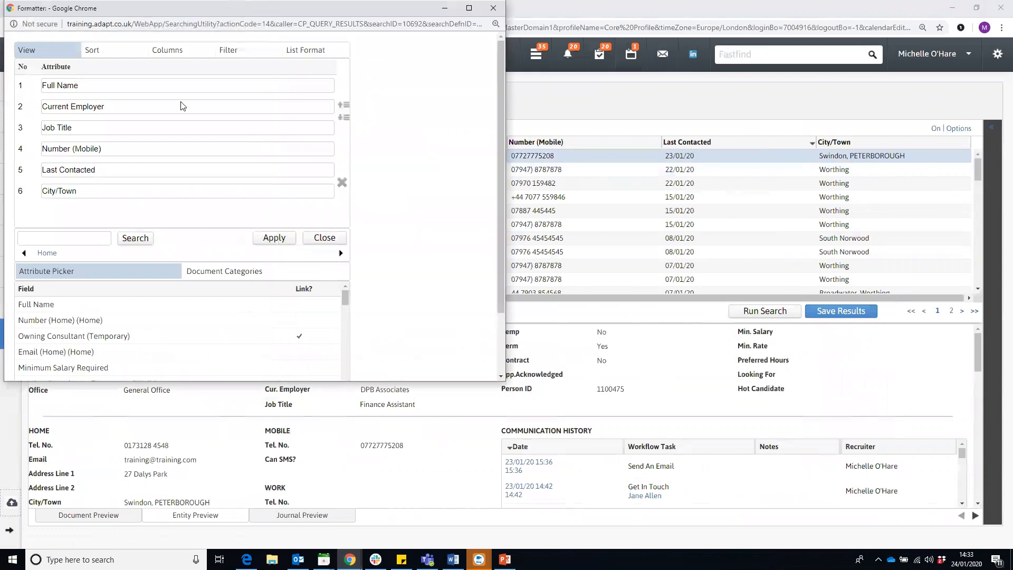
left_click(111, 54)
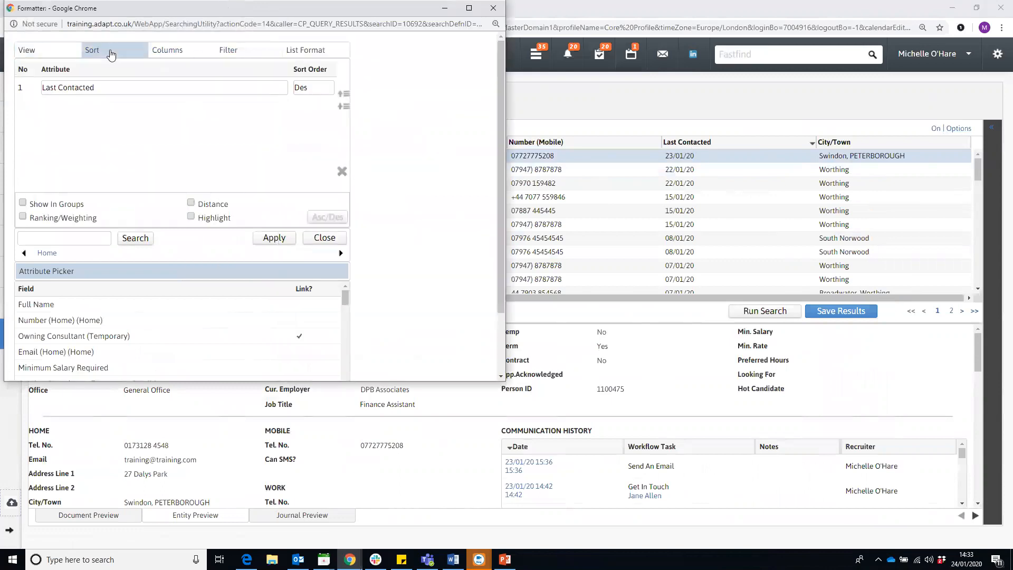
left_click(124, 93)
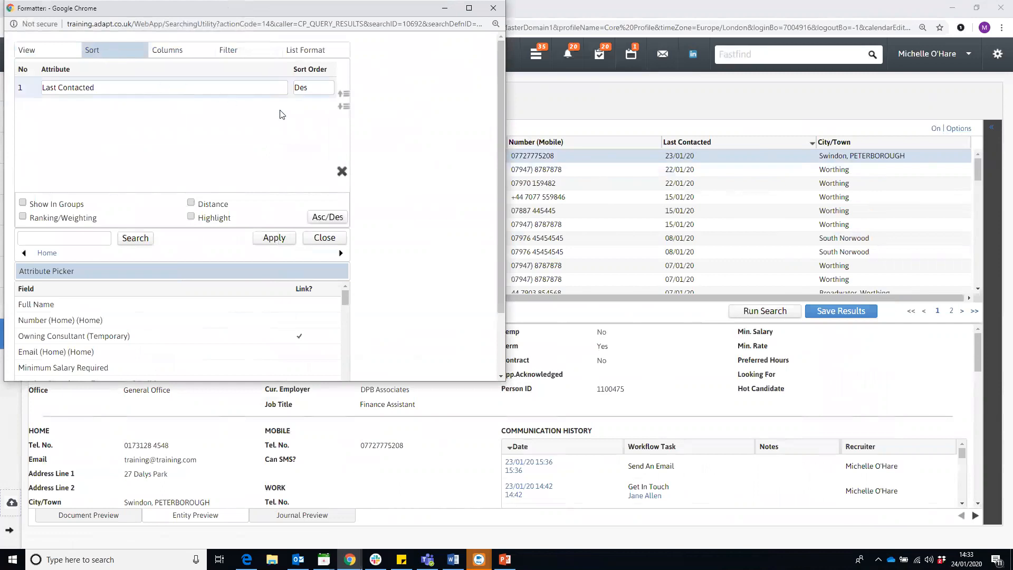
left_click(341, 172)
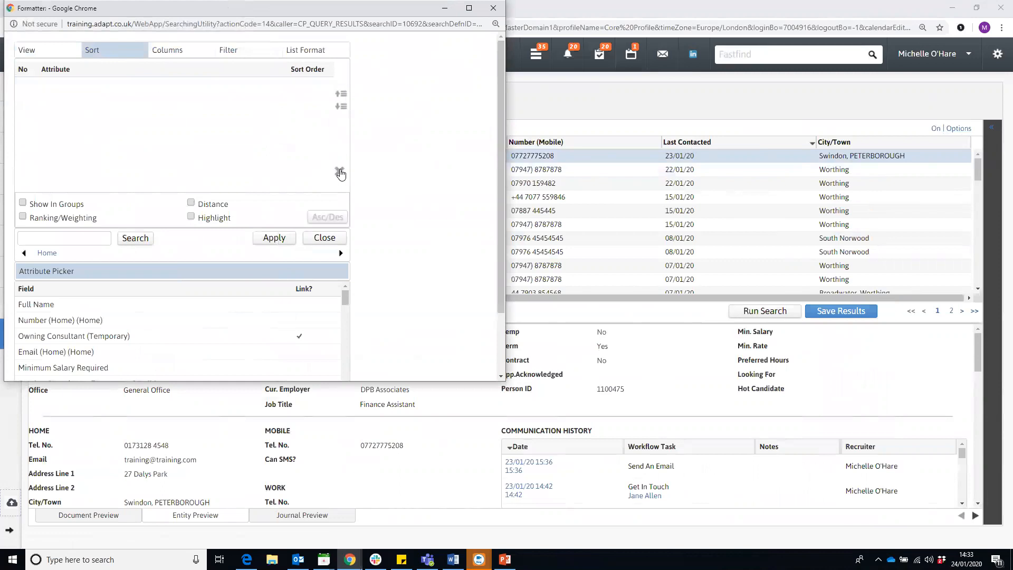
left_click(191, 217)
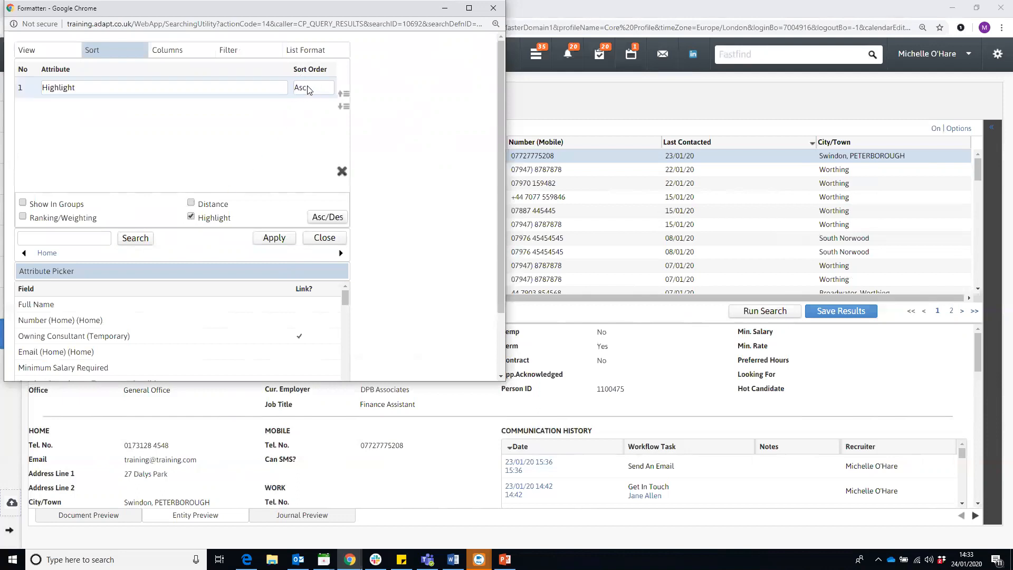
- Switch Highlight to descending, remove it, and return to the enlarged View column list
left_click(317, 220)
left_click(191, 216)
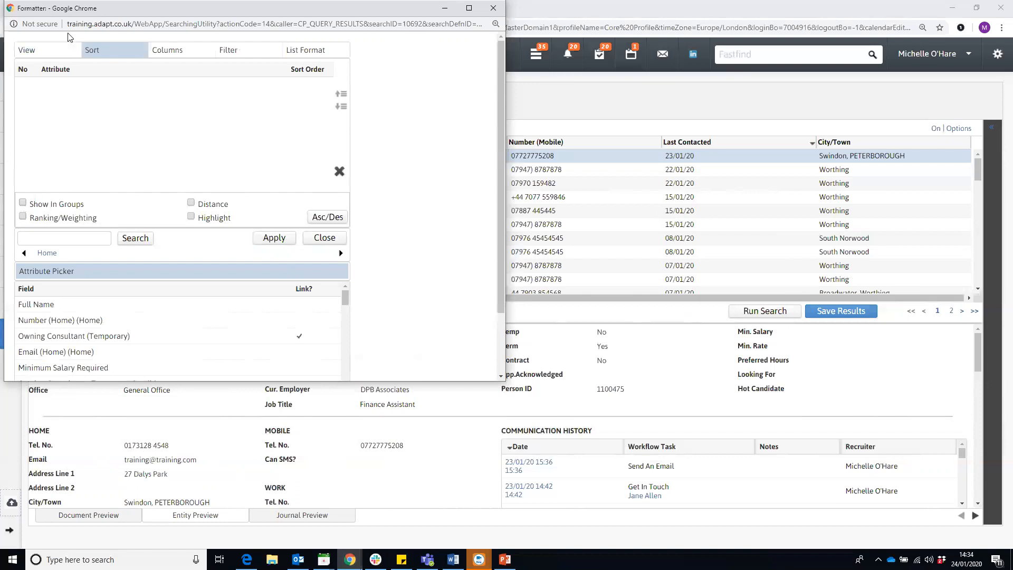
left_click(58, 53)
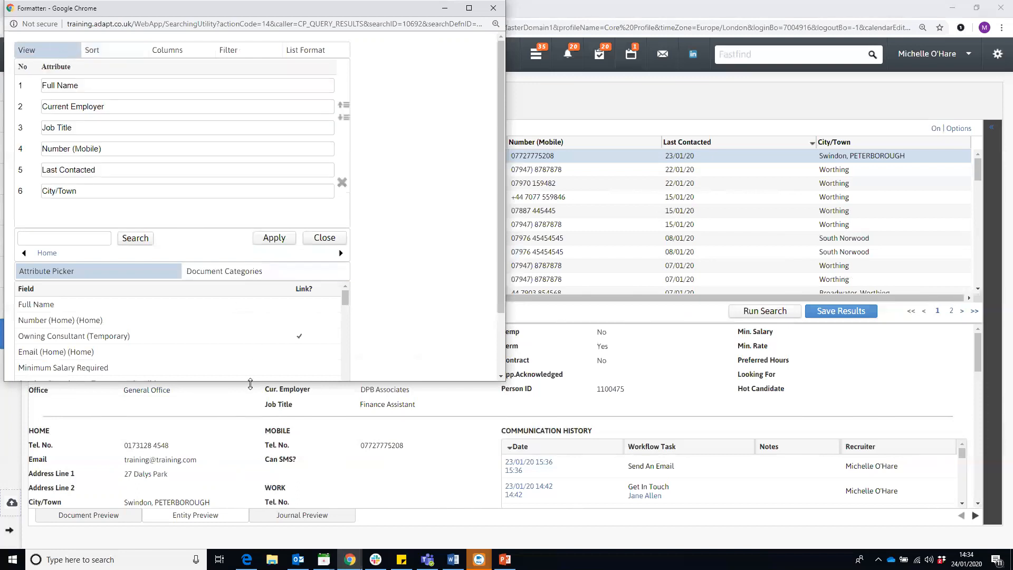
left_click_drag(250, 383, 248, 498)
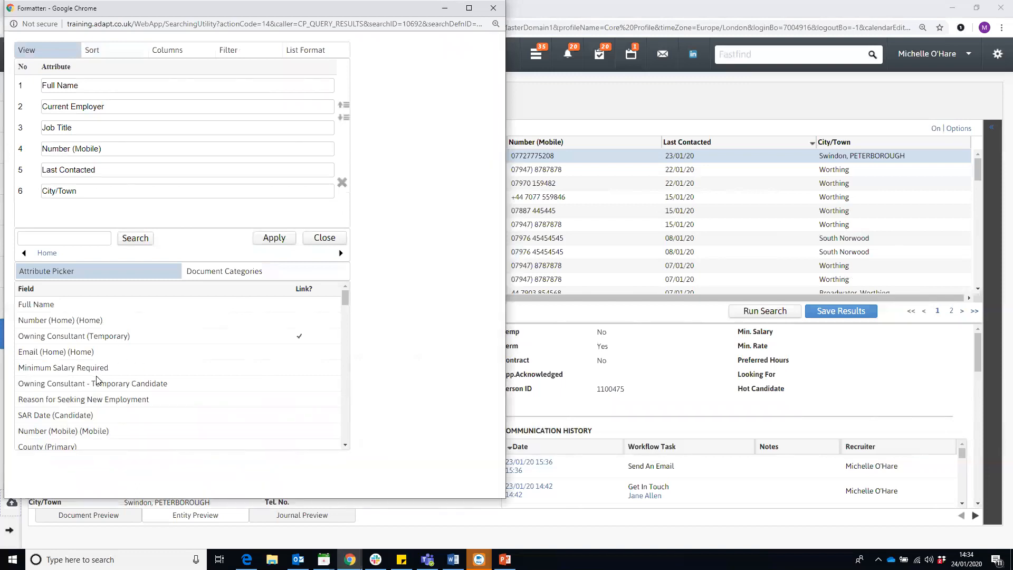
- Browse Document Categories to CV and add its Original CV and Adapt CV columns
left_click(220, 276)
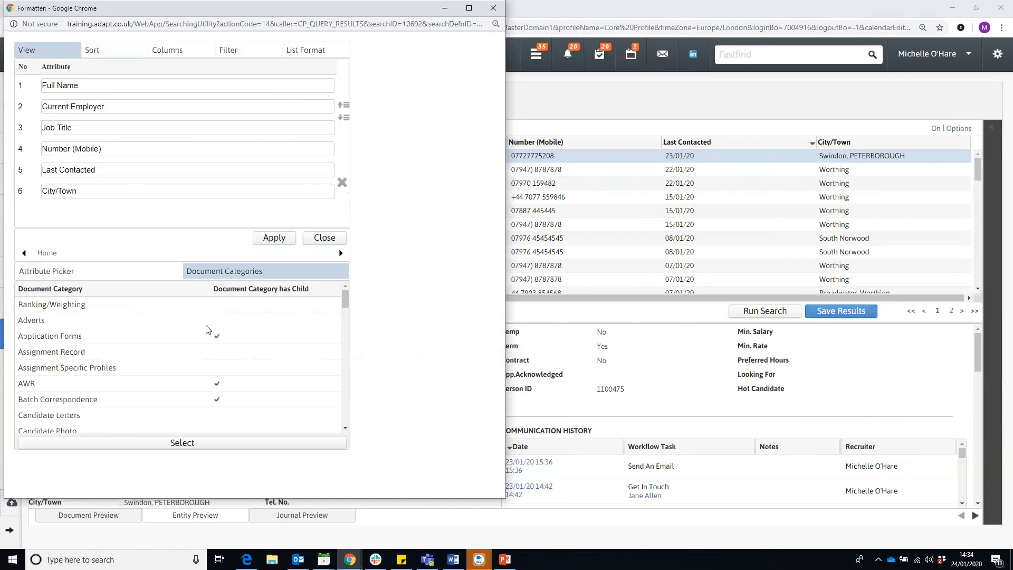
scroll(208, 331, "down", 3)
scroll(209, 331, "down", 5)
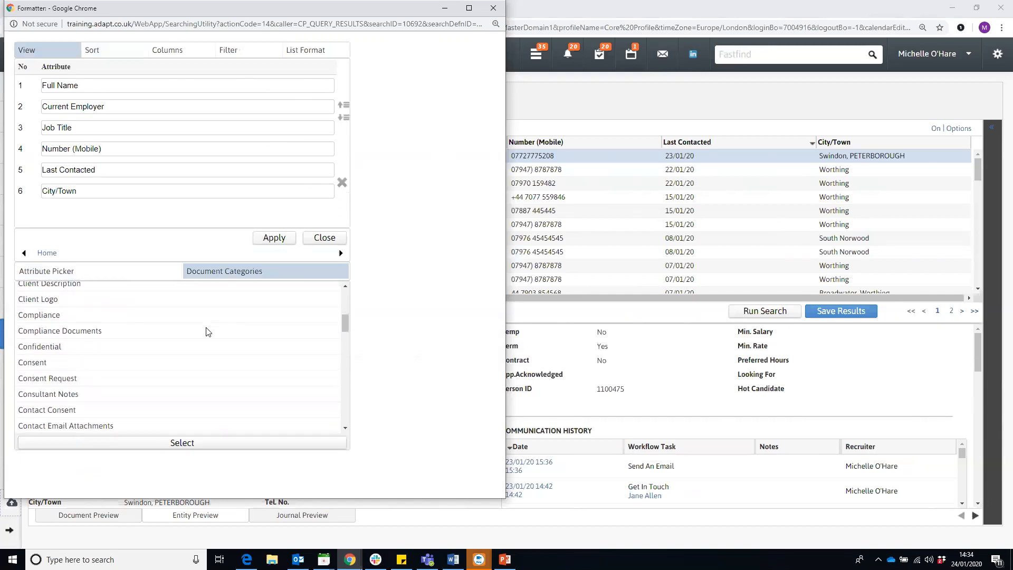
left_click(221, 397)
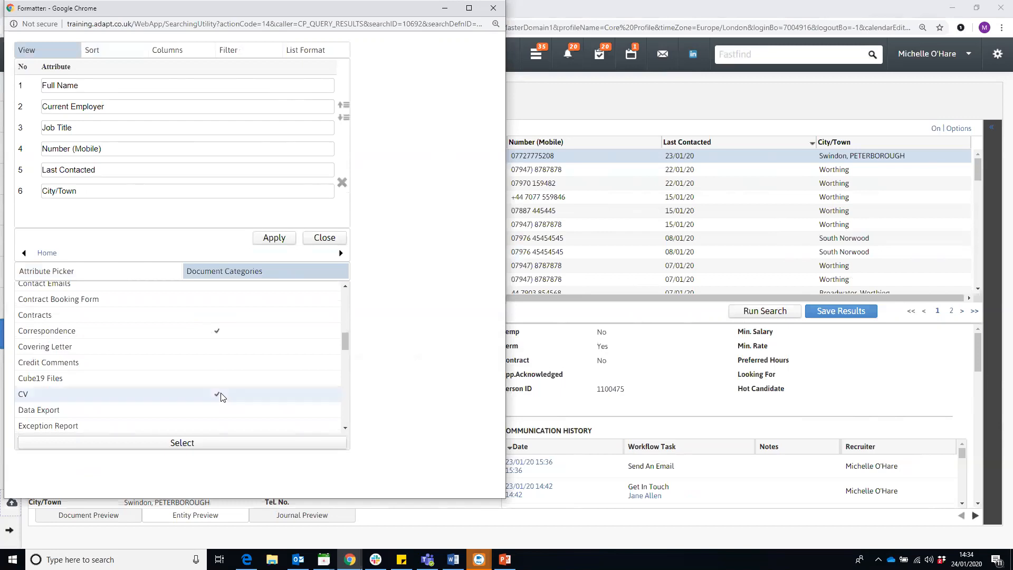
double_click(221, 396)
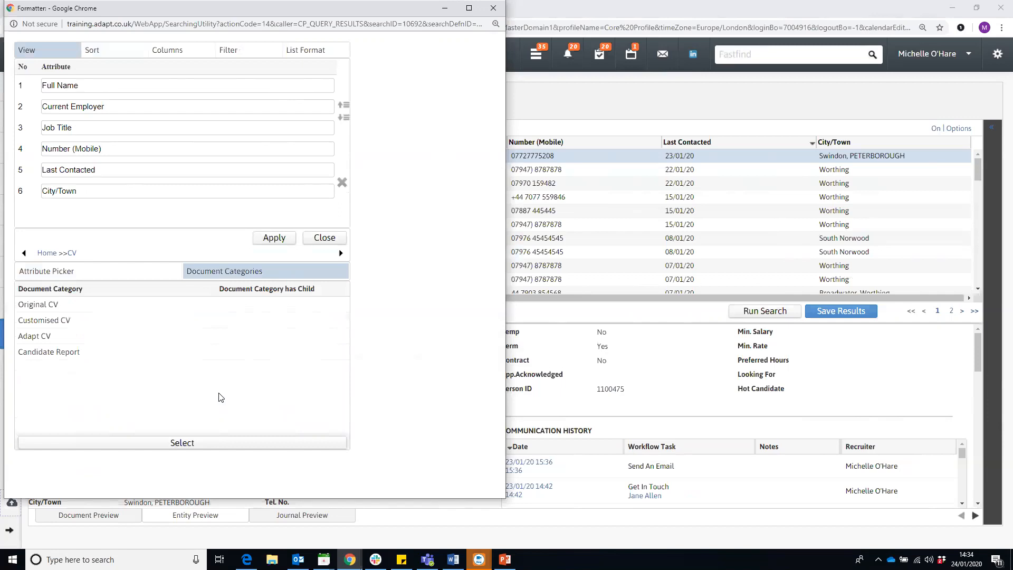
double_click(141, 306)
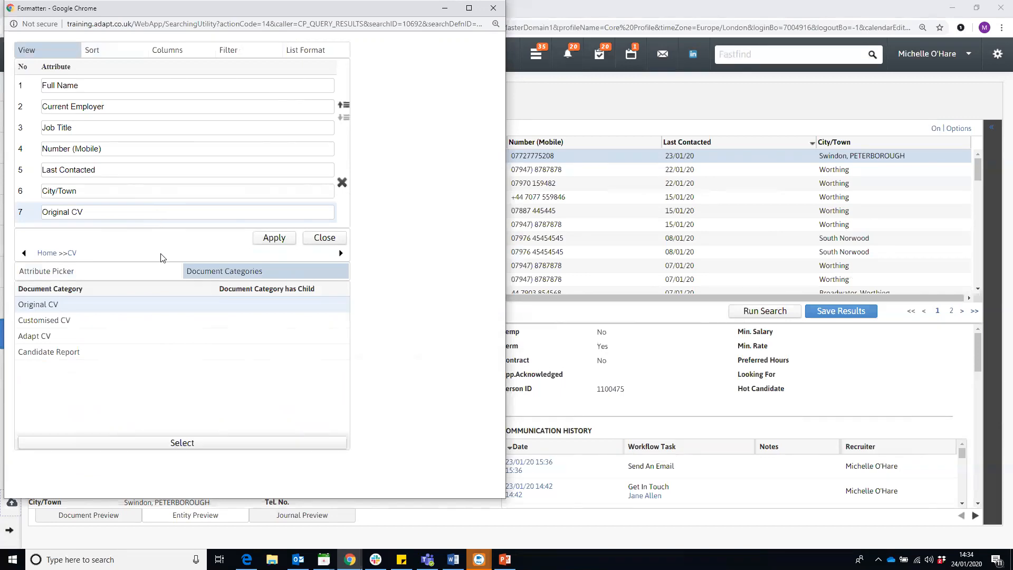
double_click(117, 340)
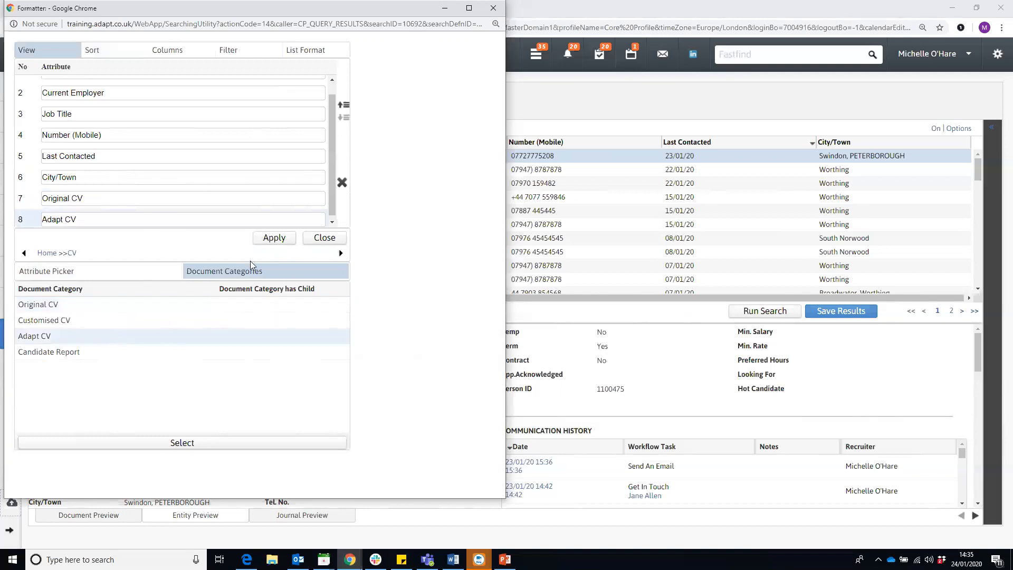
- Apply the new layout and preview the second candidate's Original CV
left_click(273, 238)
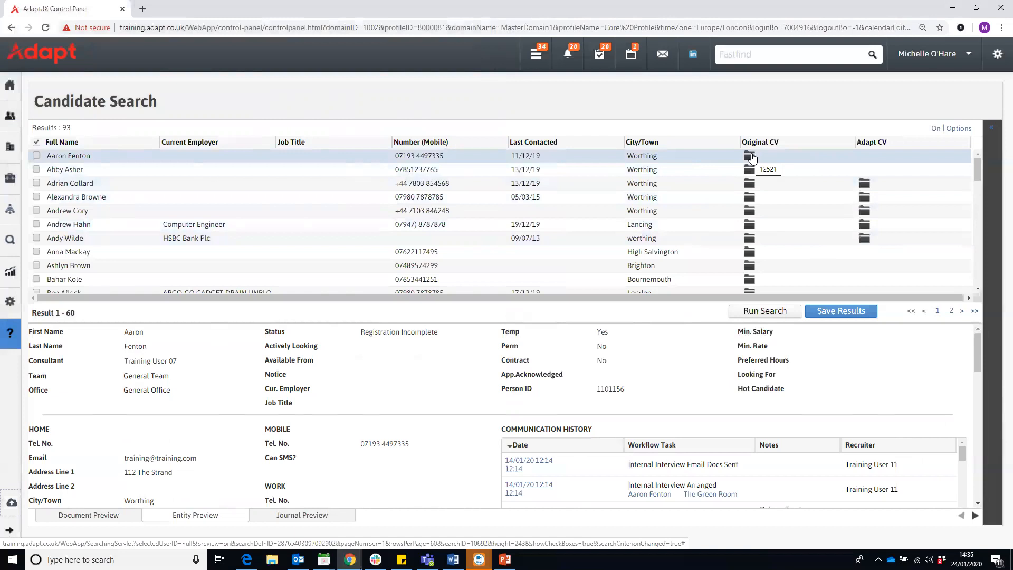
left_click(935, 128)
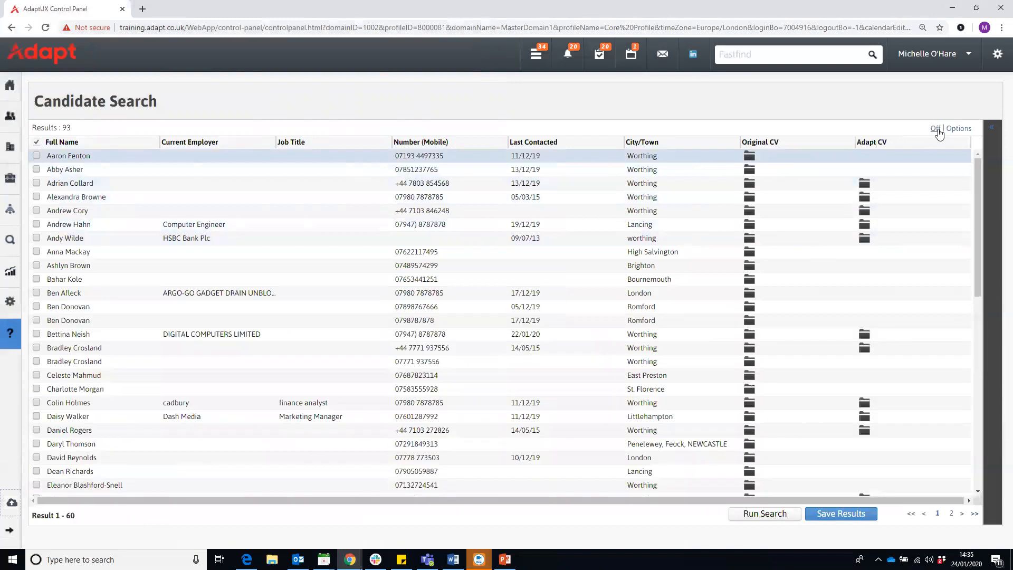
left_click(935, 128)
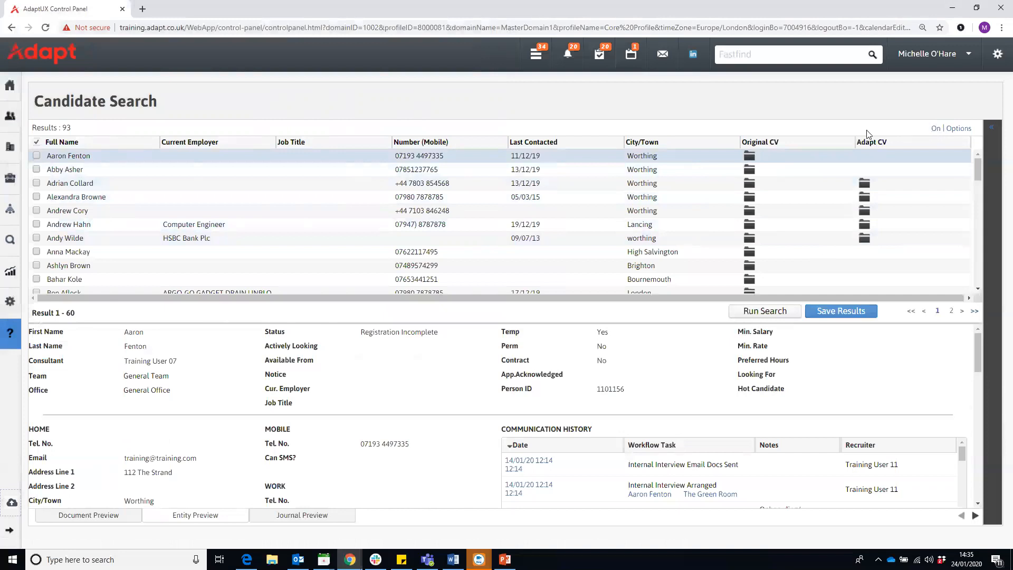
left_click(748, 172)
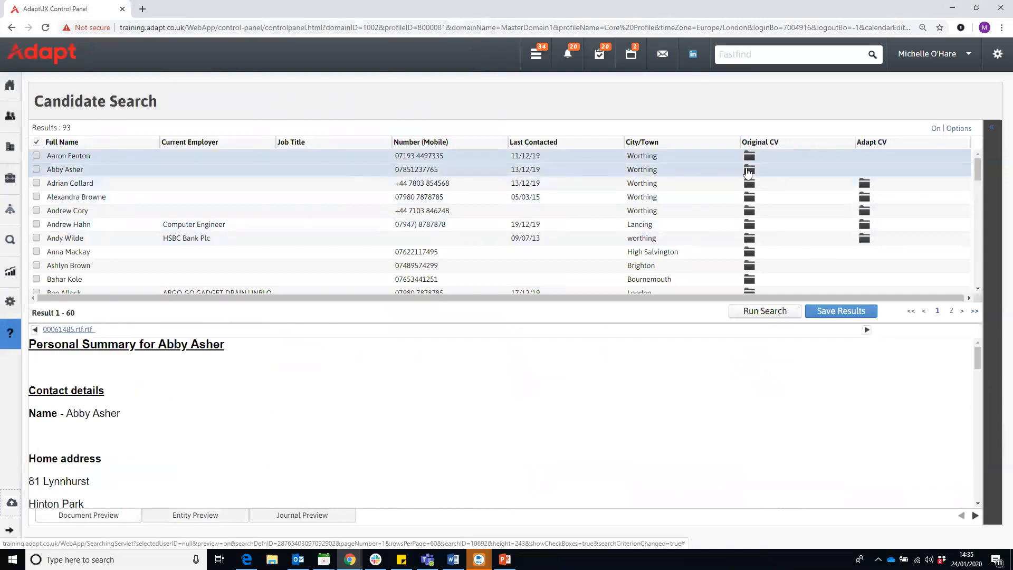
scroll(291, 398, "down", 2)
scroll(292, 398, "down", 1)
scroll(290, 398, "up", 3)
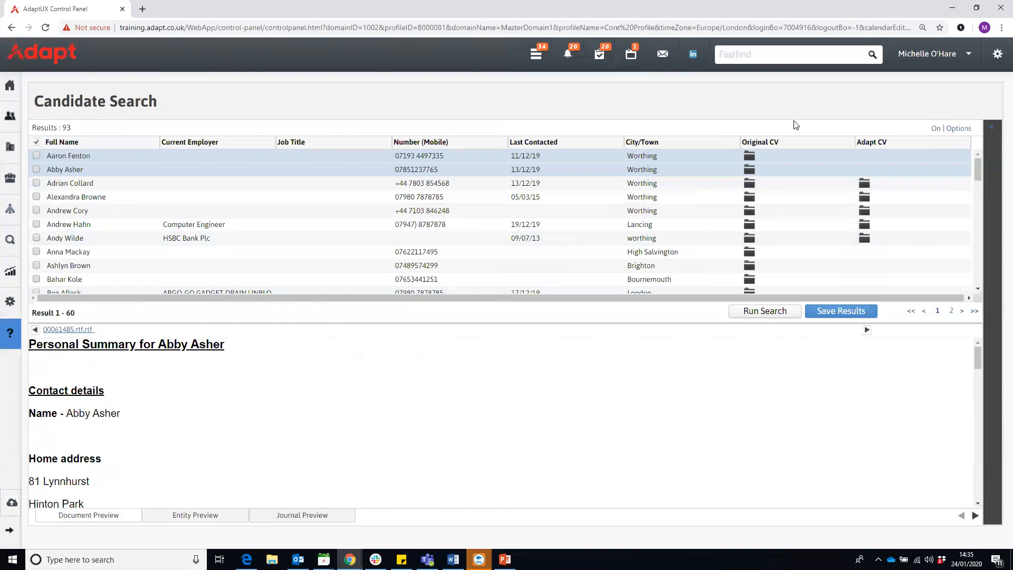
- Sort the results by City/Town descending with the preview pane hidden
left_click(650, 148)
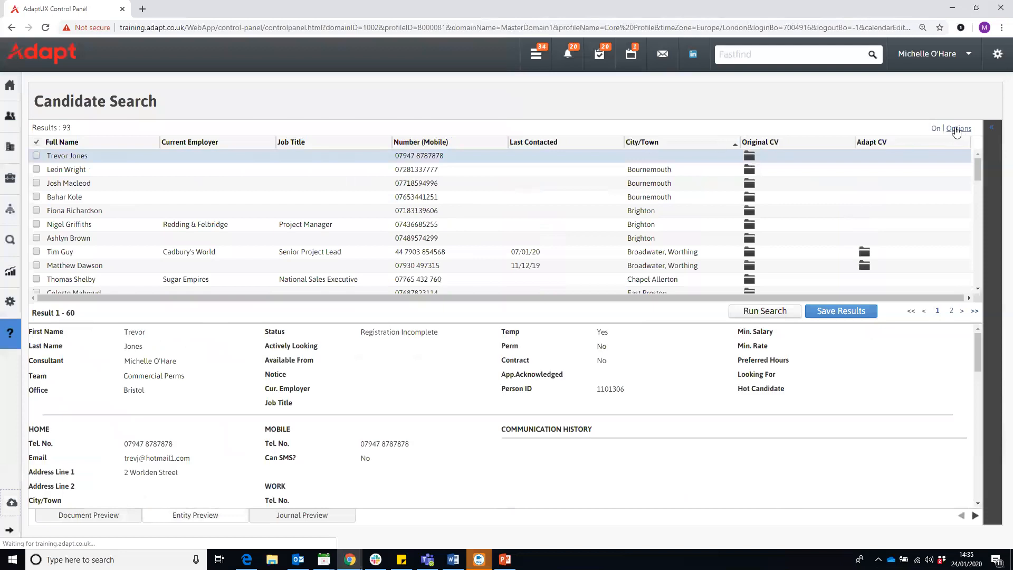
left_click(935, 128)
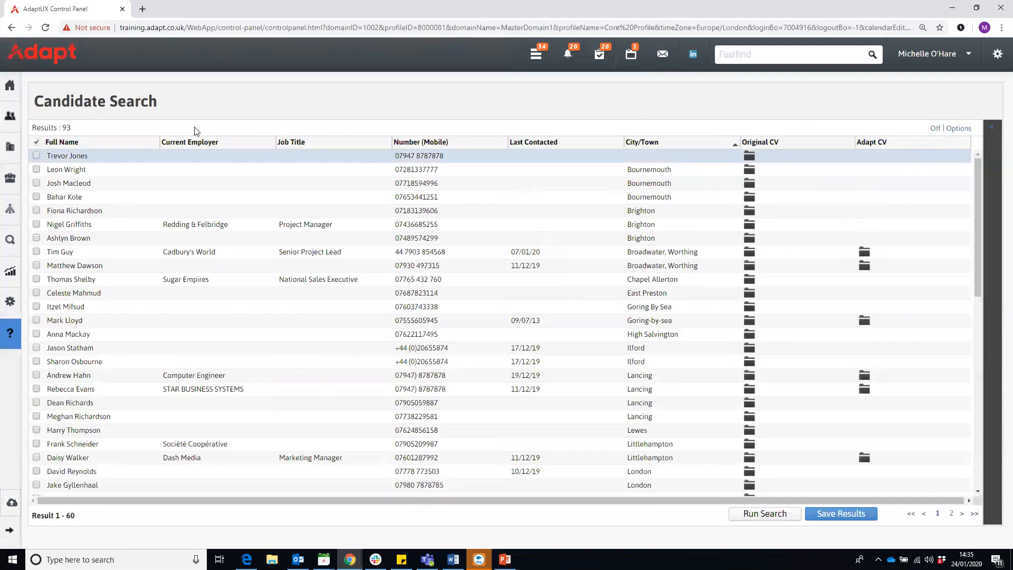
left_click(644, 149)
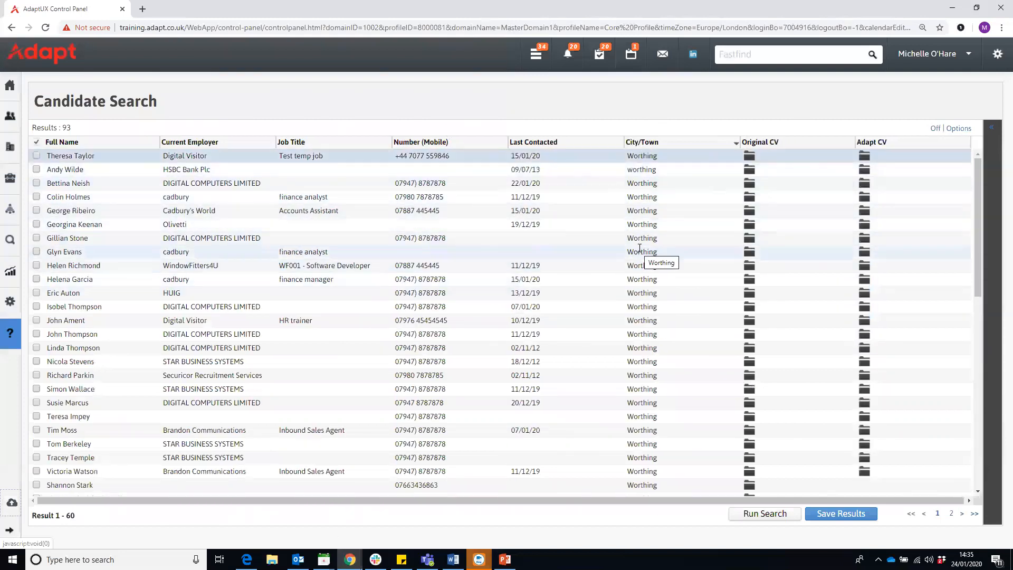
left_click(954, 134)
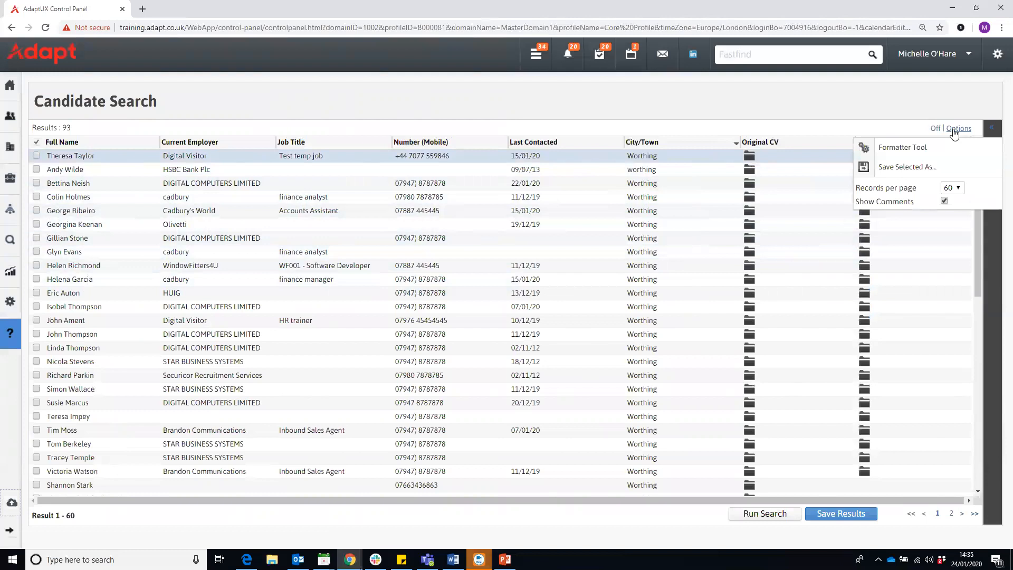
- Add and apply a City/Town (Primary) Equals To 'worthing' filter in the Formatter
left_click(913, 150)
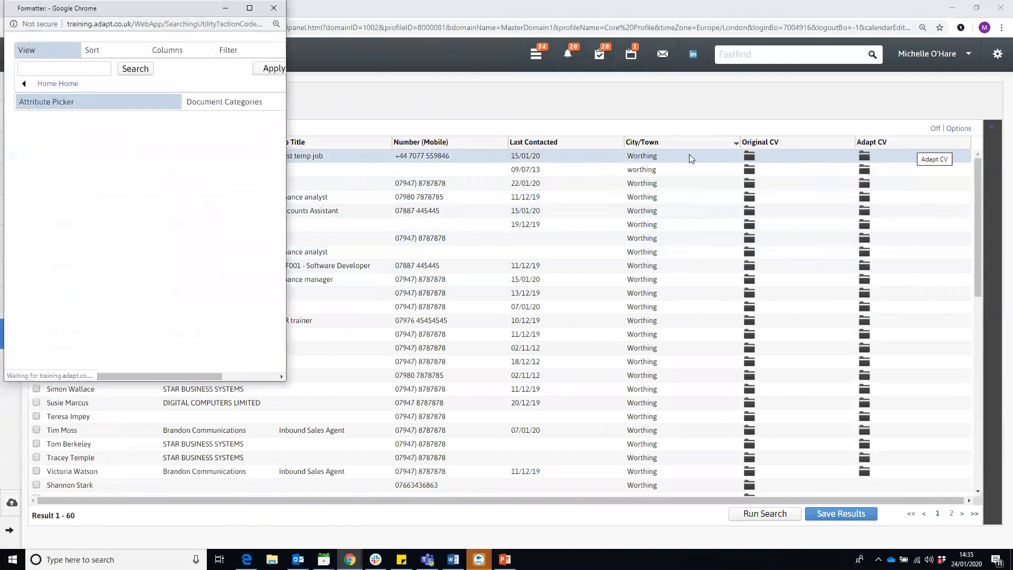
left_click(244, 55)
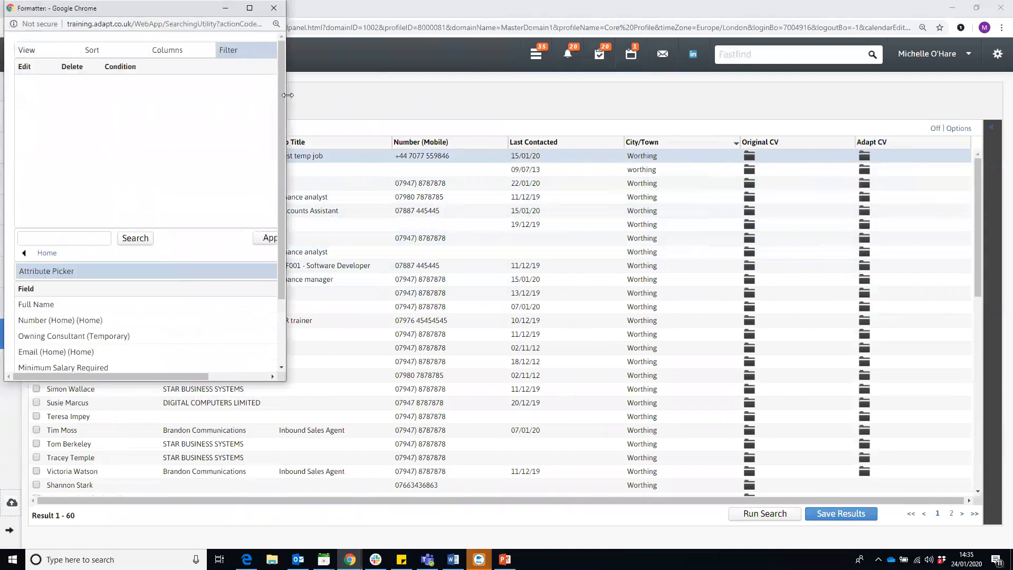
left_click(51, 238)
type("town")
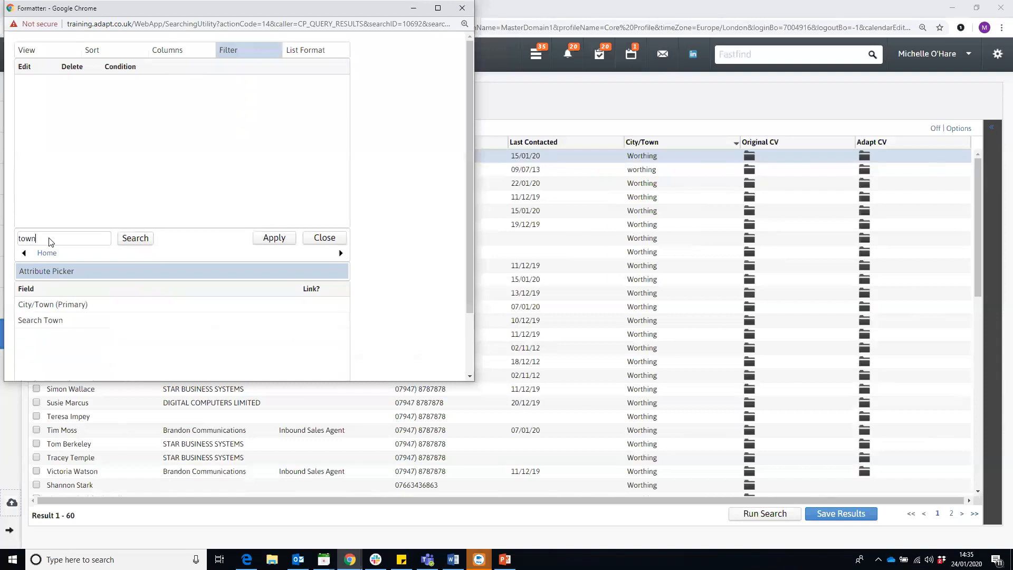
double_click(87, 306)
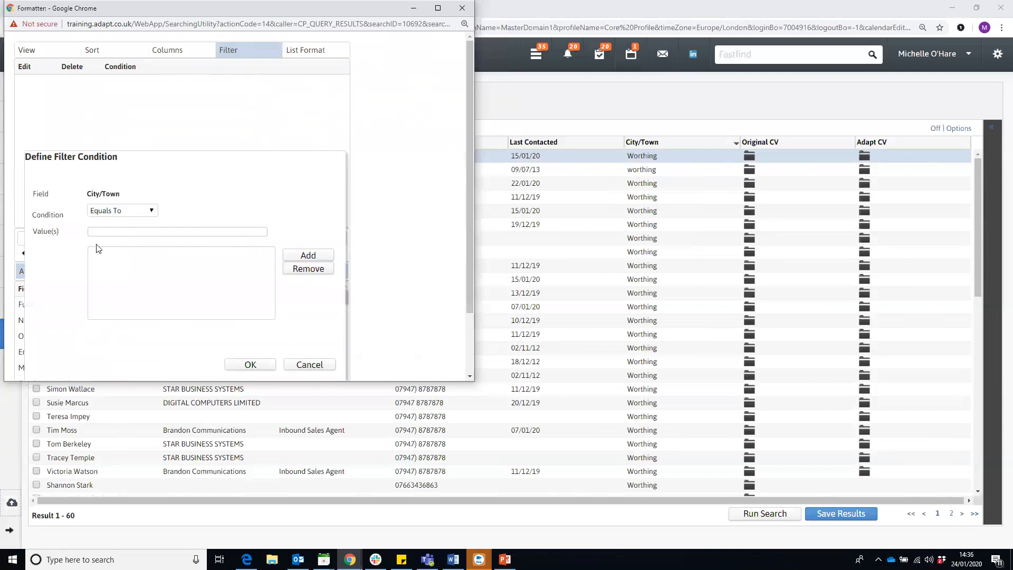
left_click(146, 211)
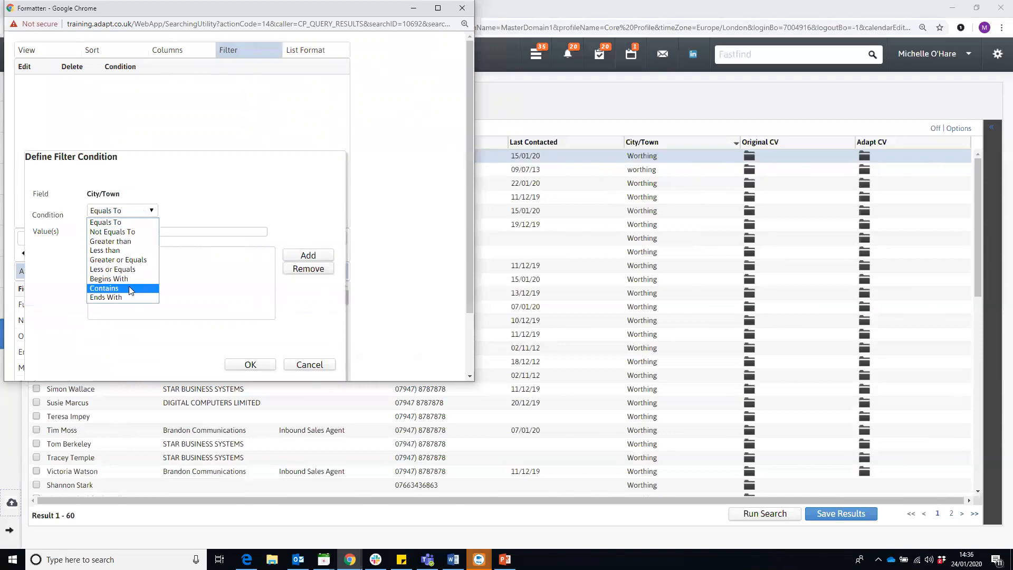
left_click(143, 223)
type("worthing")
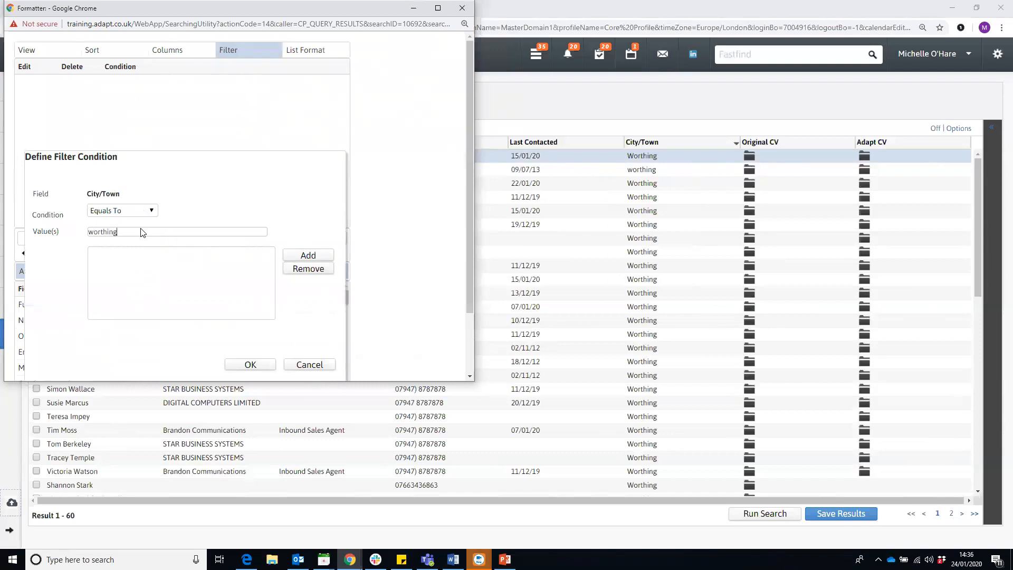
left_click(309, 256)
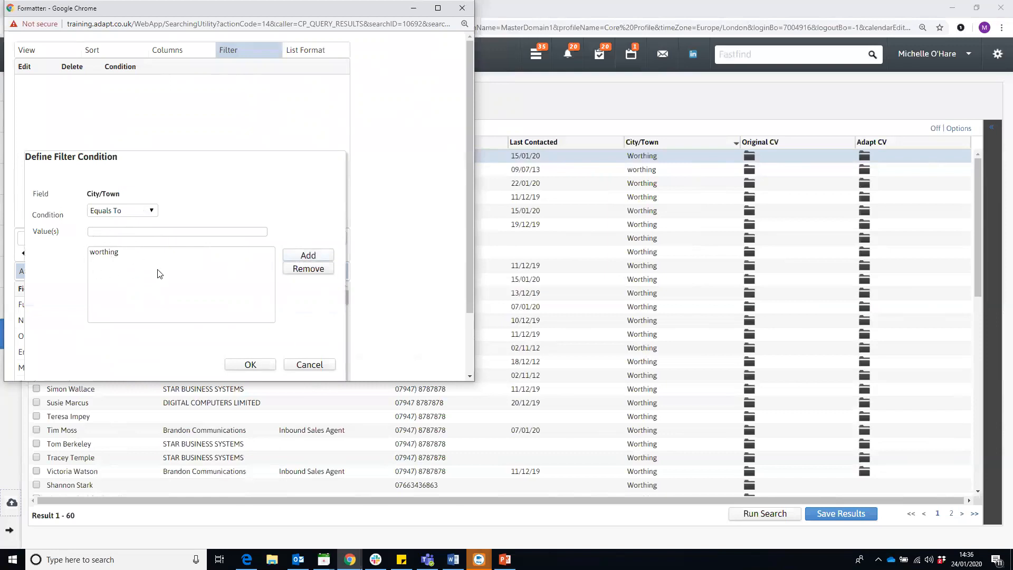
left_click(245, 364)
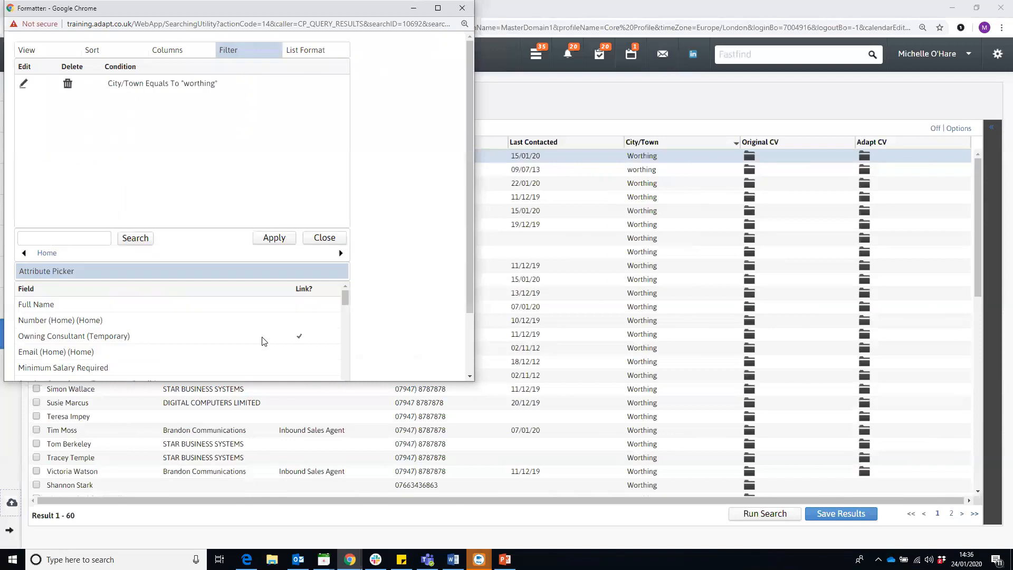
left_click(273, 238)
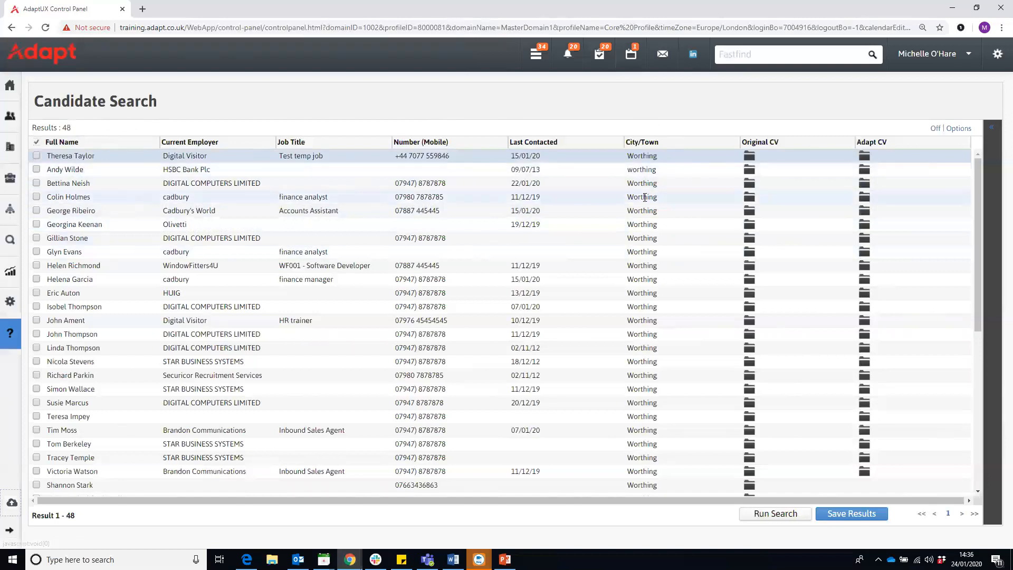
scroll(644, 199, "down", 5)
scroll(645, 199, "up", 5)
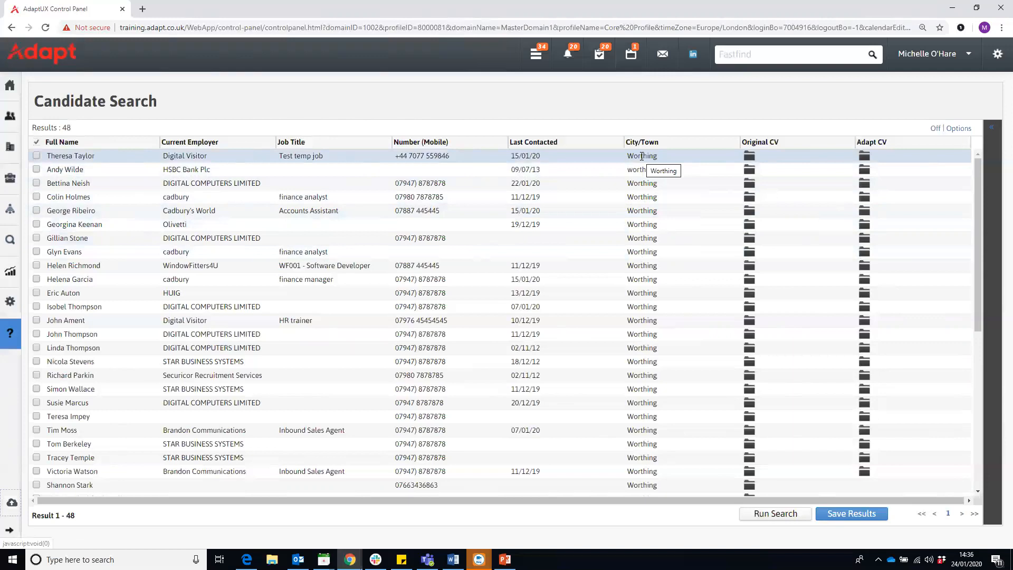
left_click(962, 132)
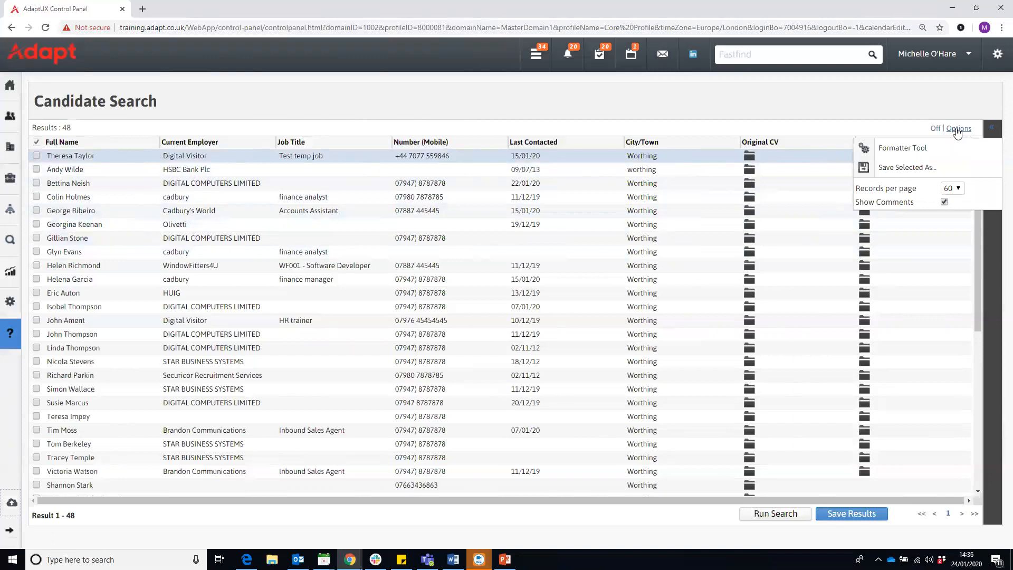
- Delete the City/Town 'worthing' condition in the Formatter's Filter tab and apply
left_click(892, 148)
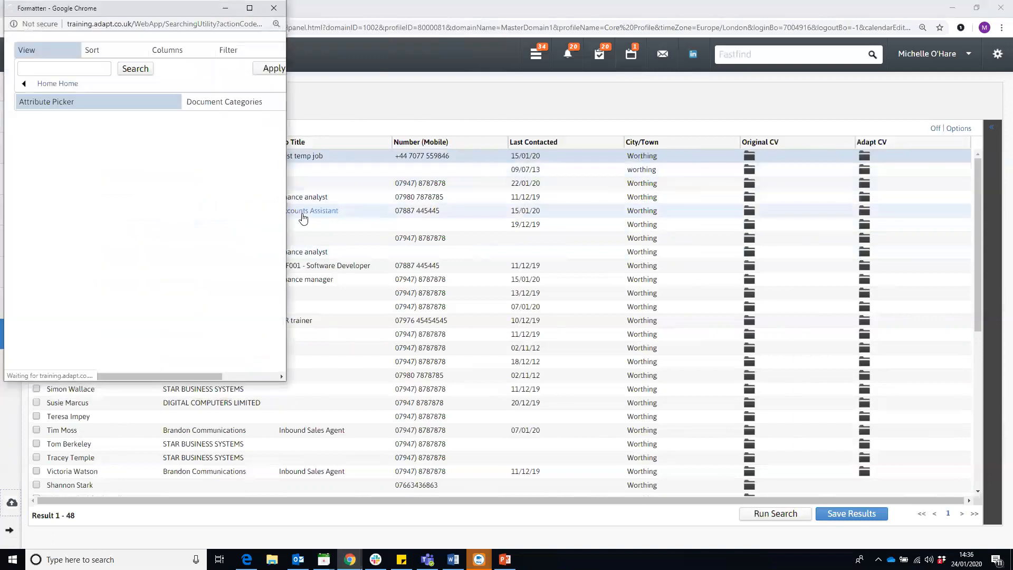
left_click_drag(288, 211, 416, 211)
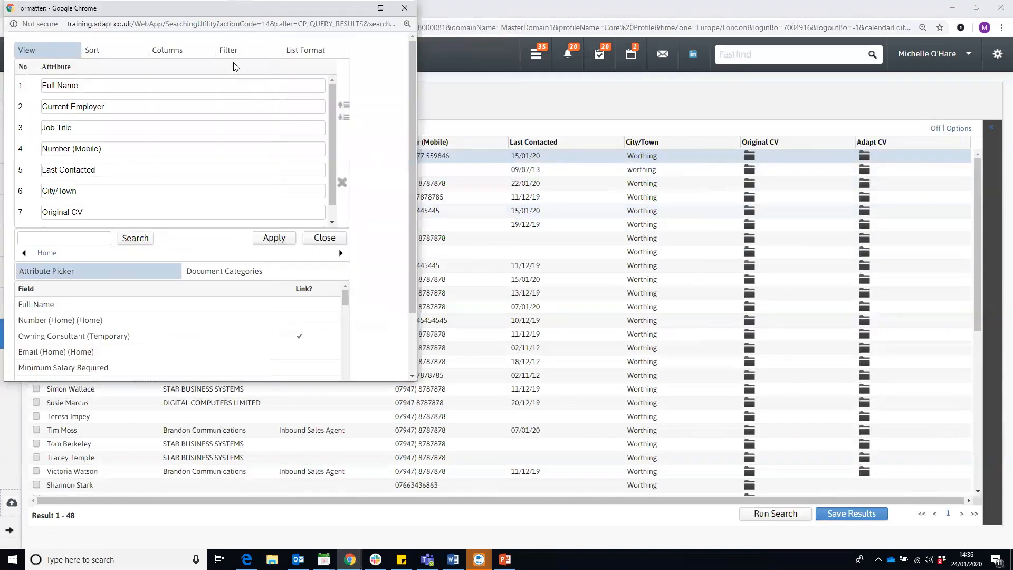
left_click(233, 52)
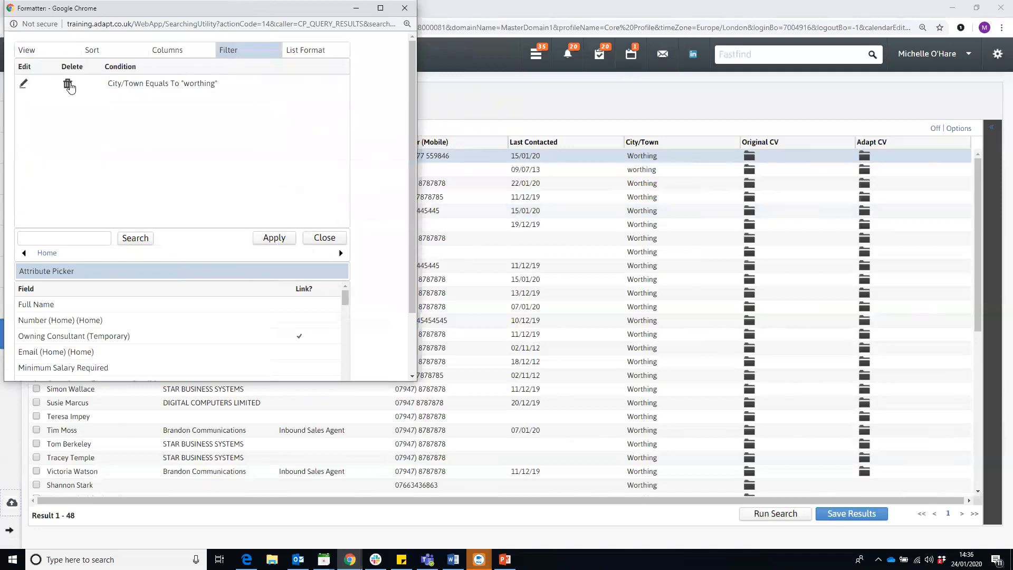
left_click(68, 85)
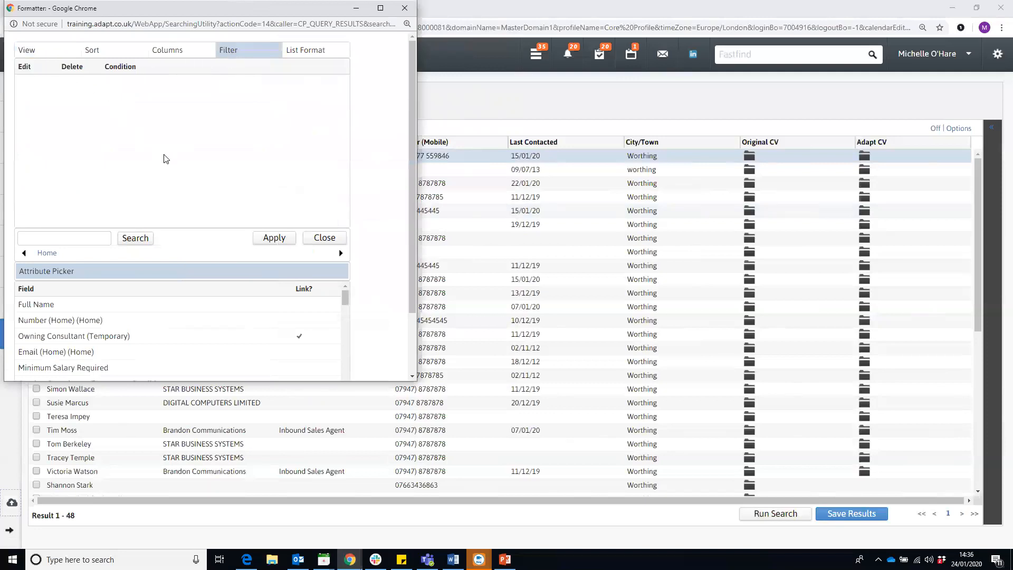
left_click(267, 238)
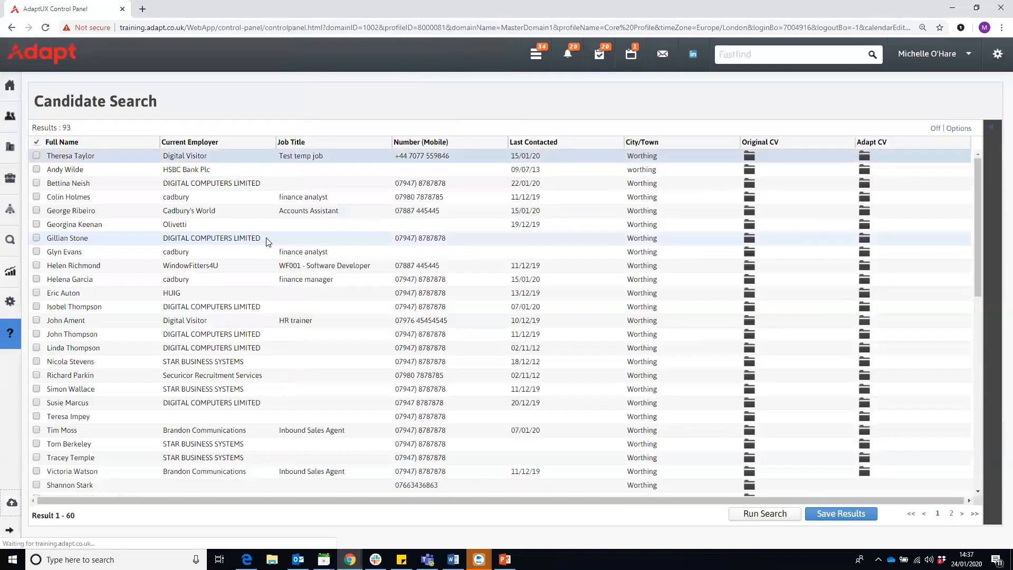